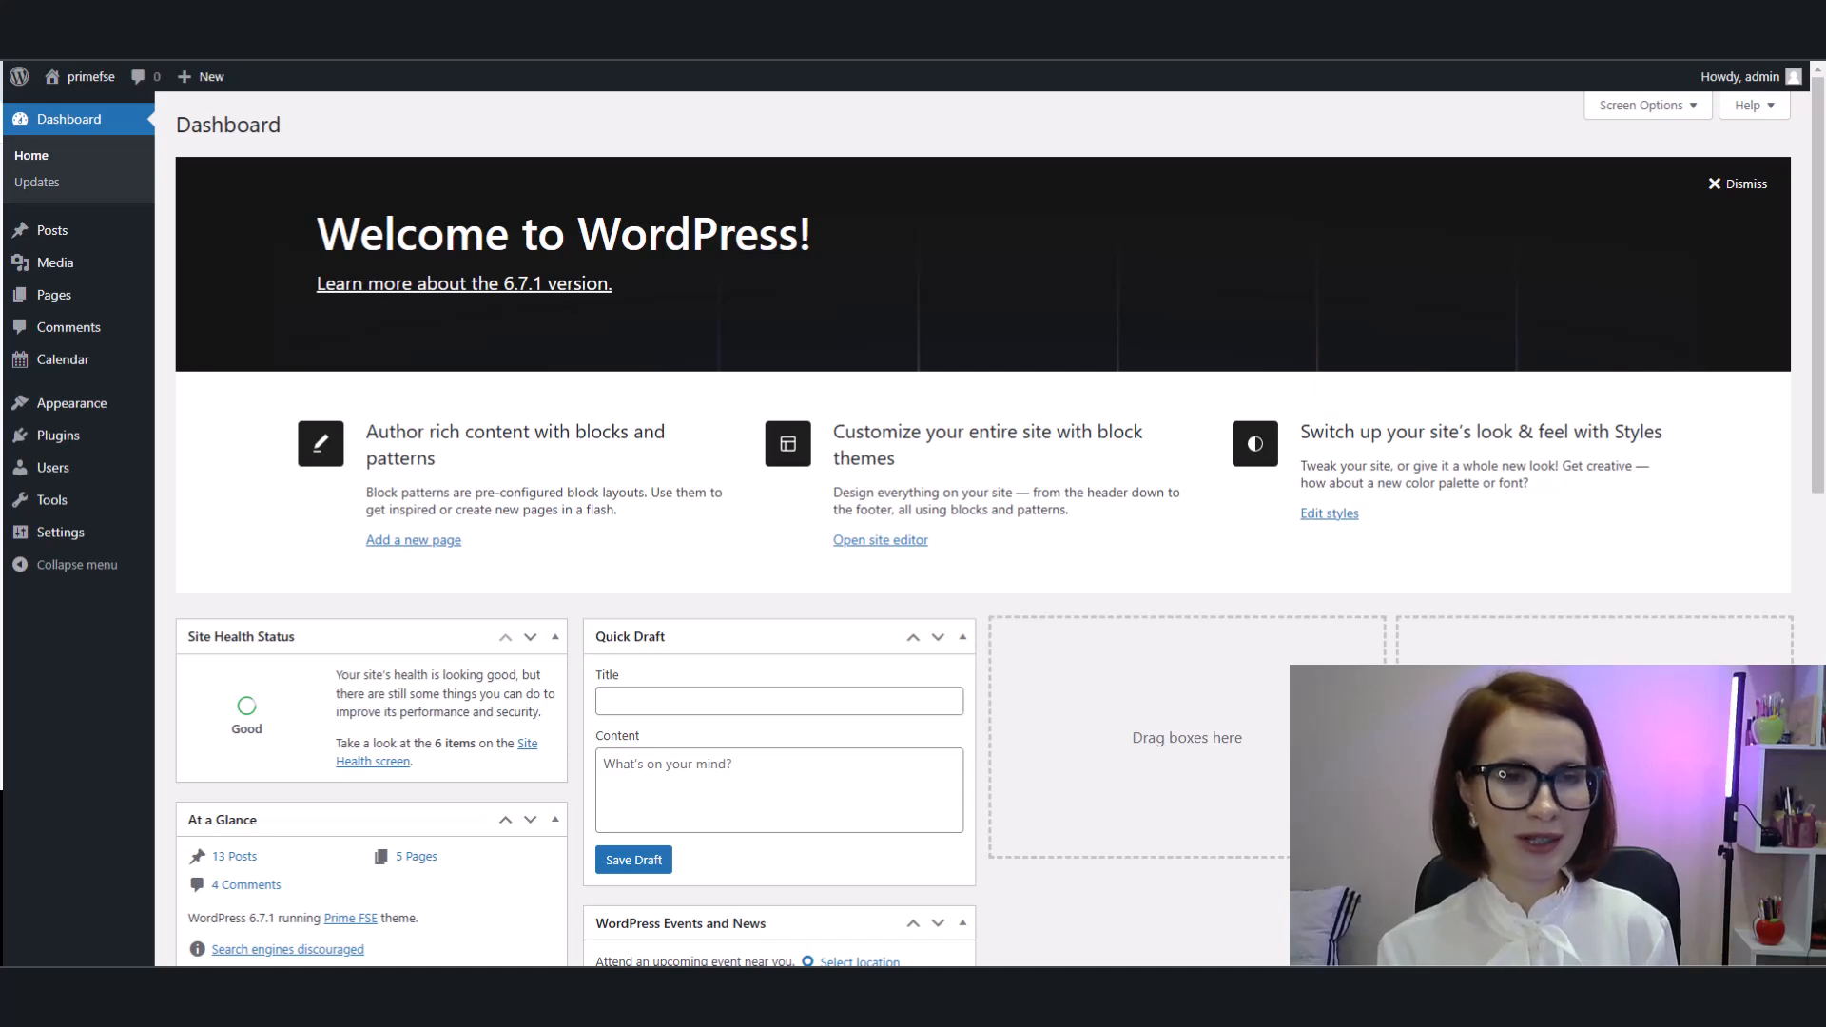
Step: Search the plugin directory for "Head Footer code" and install the Head & Footer Code plugin
mouse_move(54, 443)
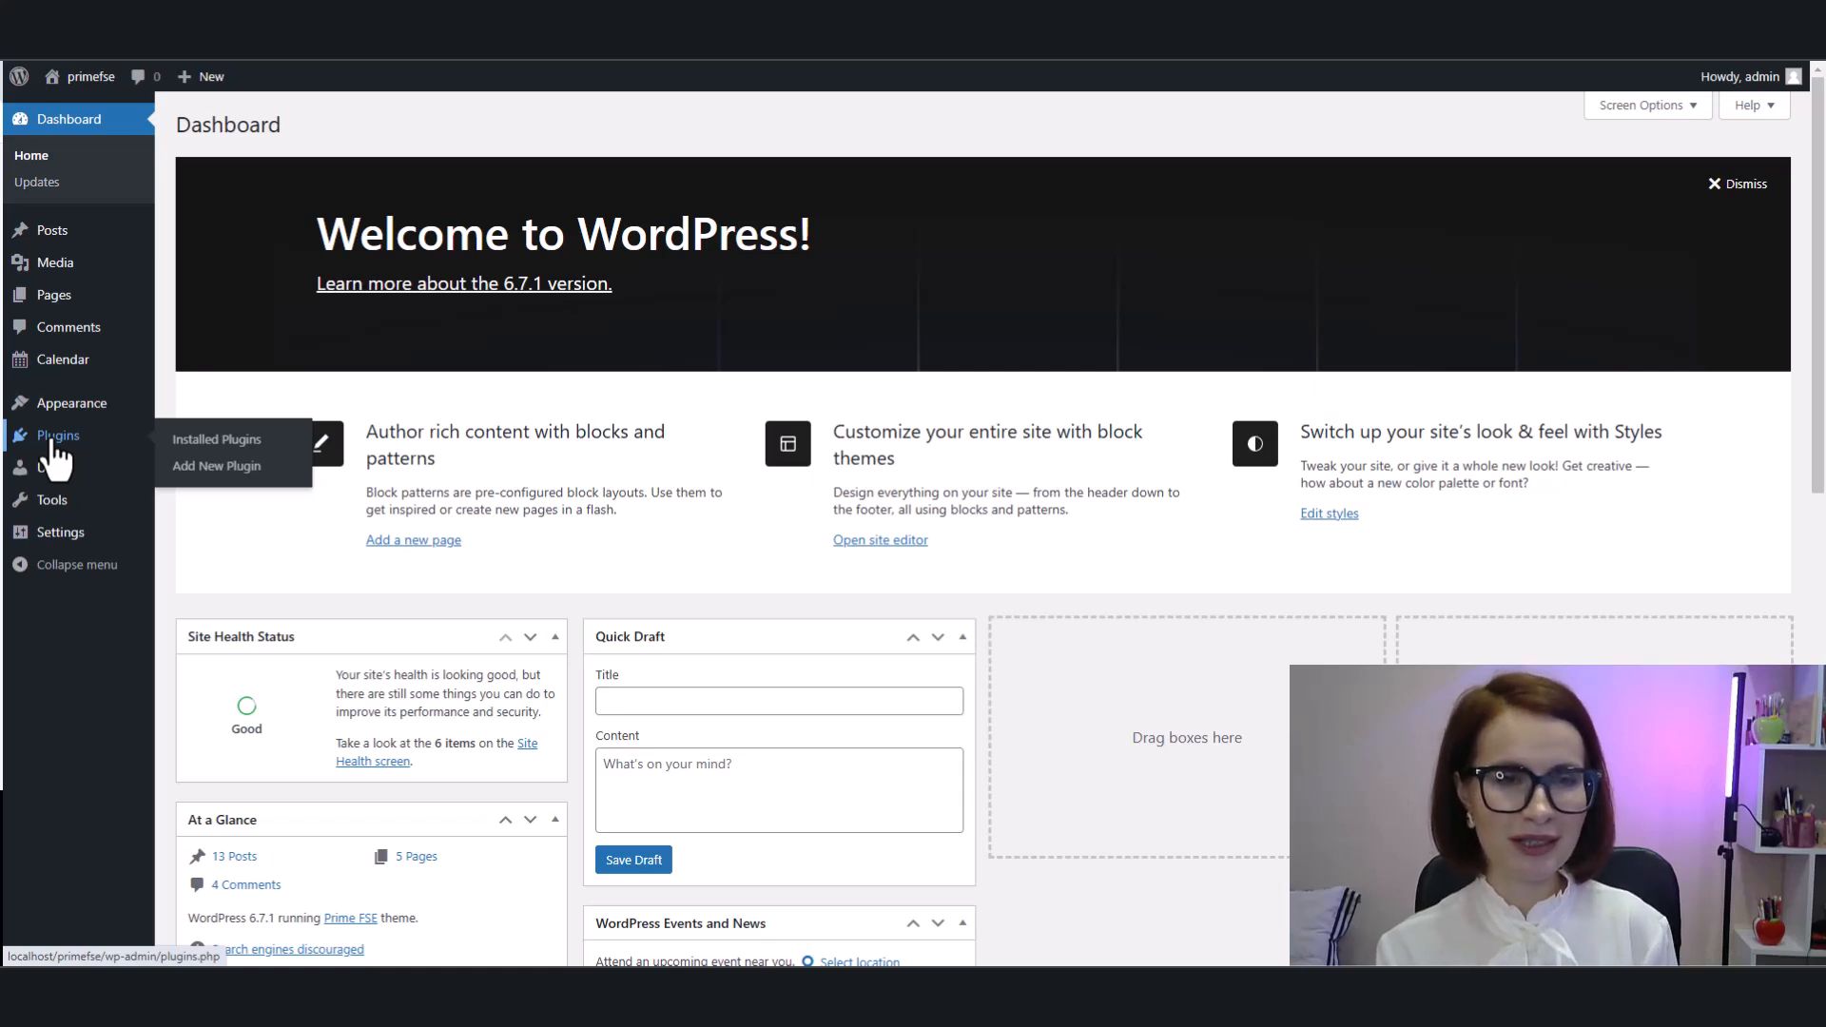
left_click(211, 466)
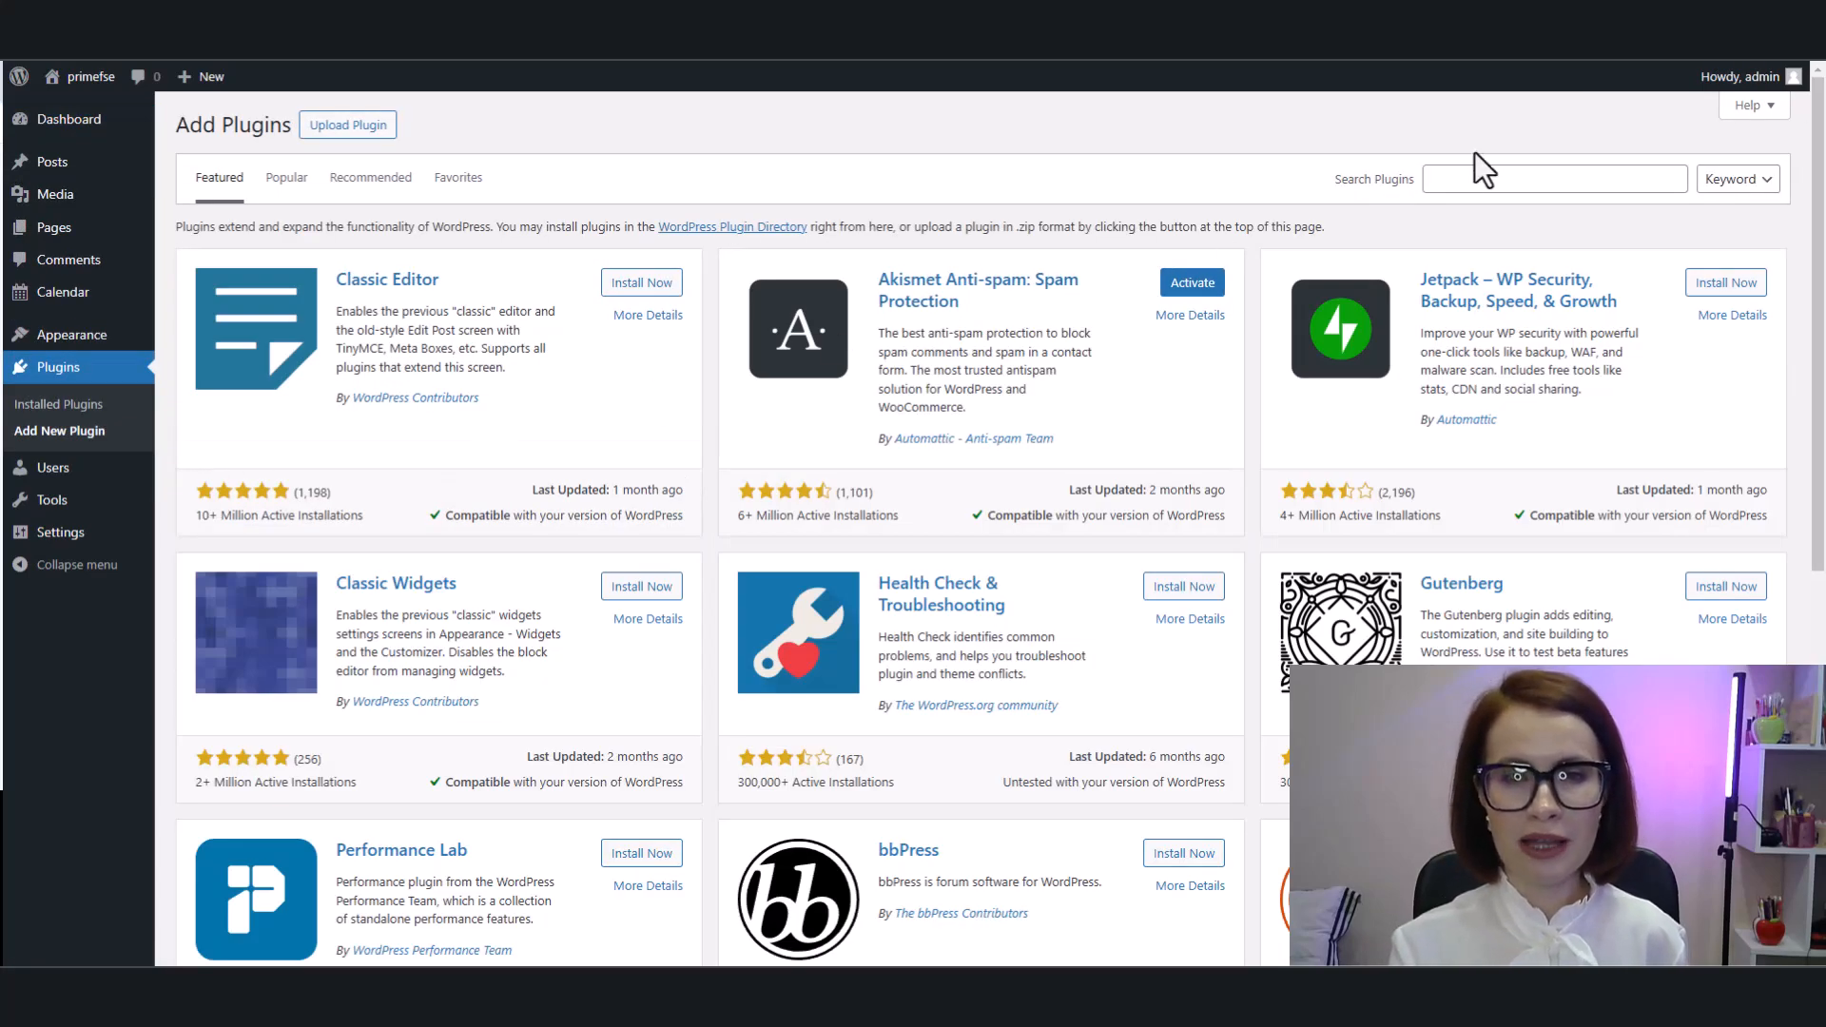
right_click(1480, 176)
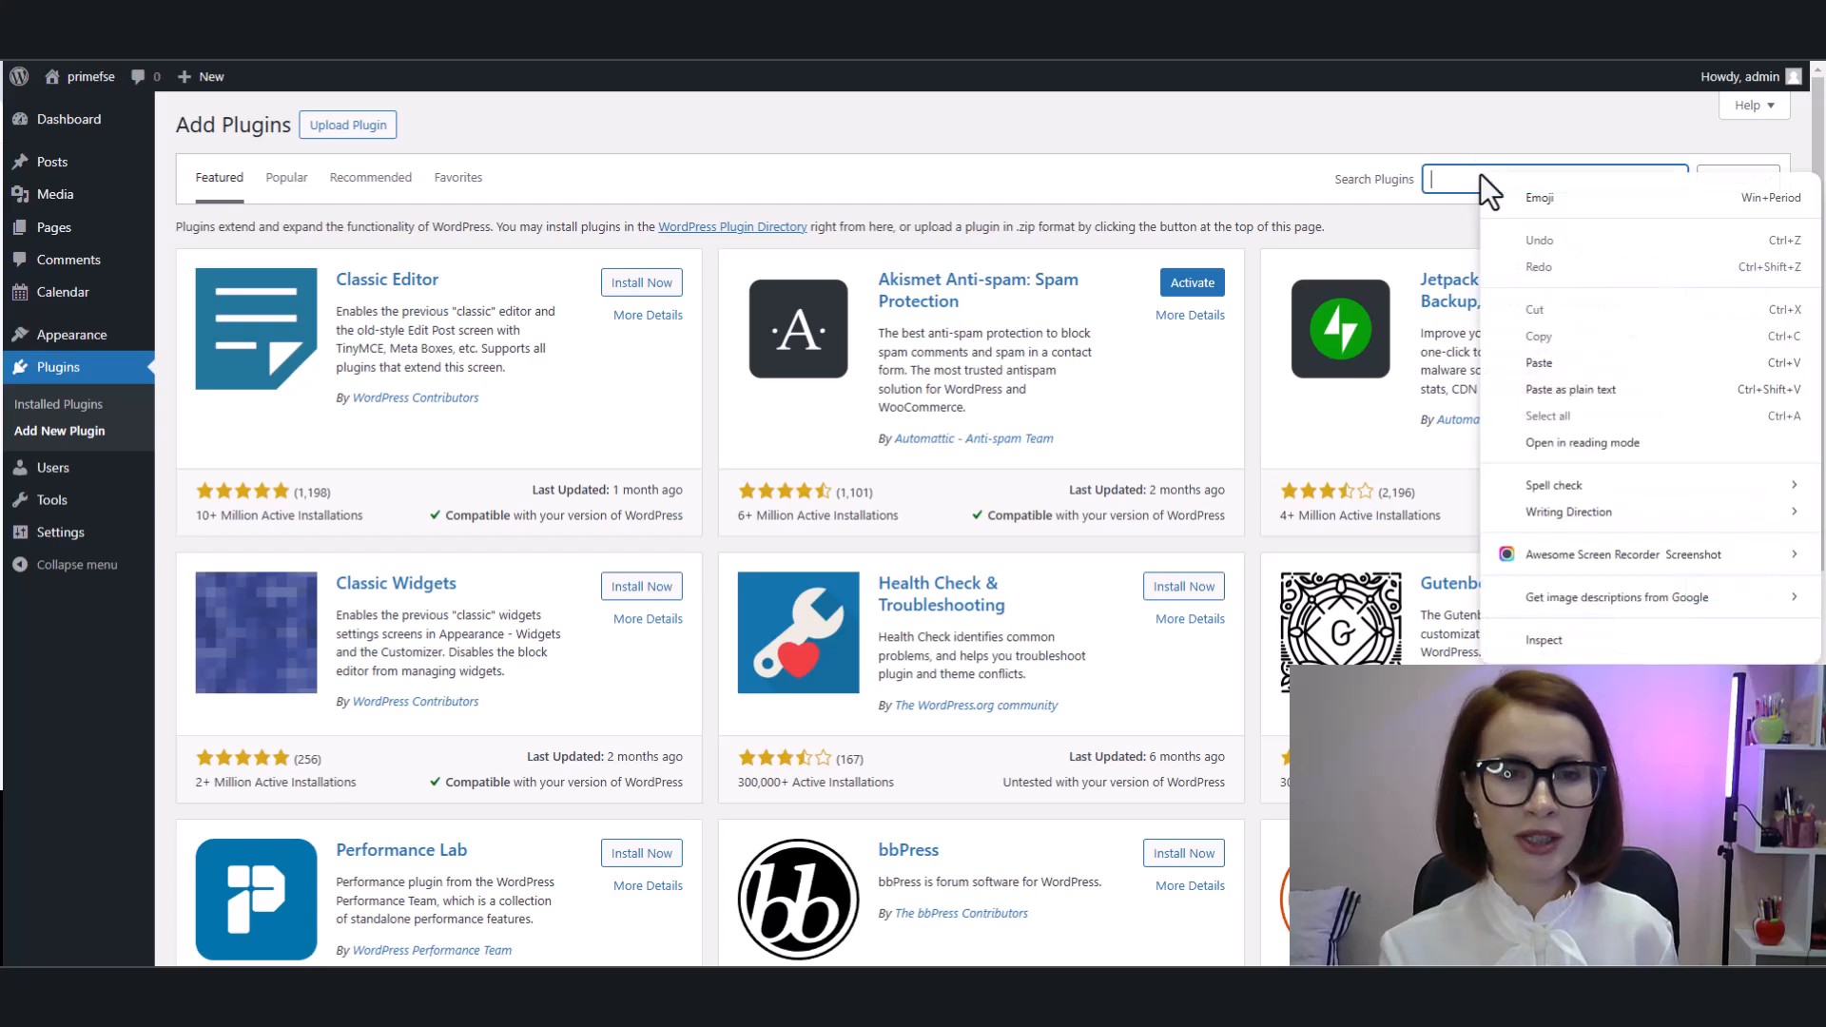
left_click(1538, 364)
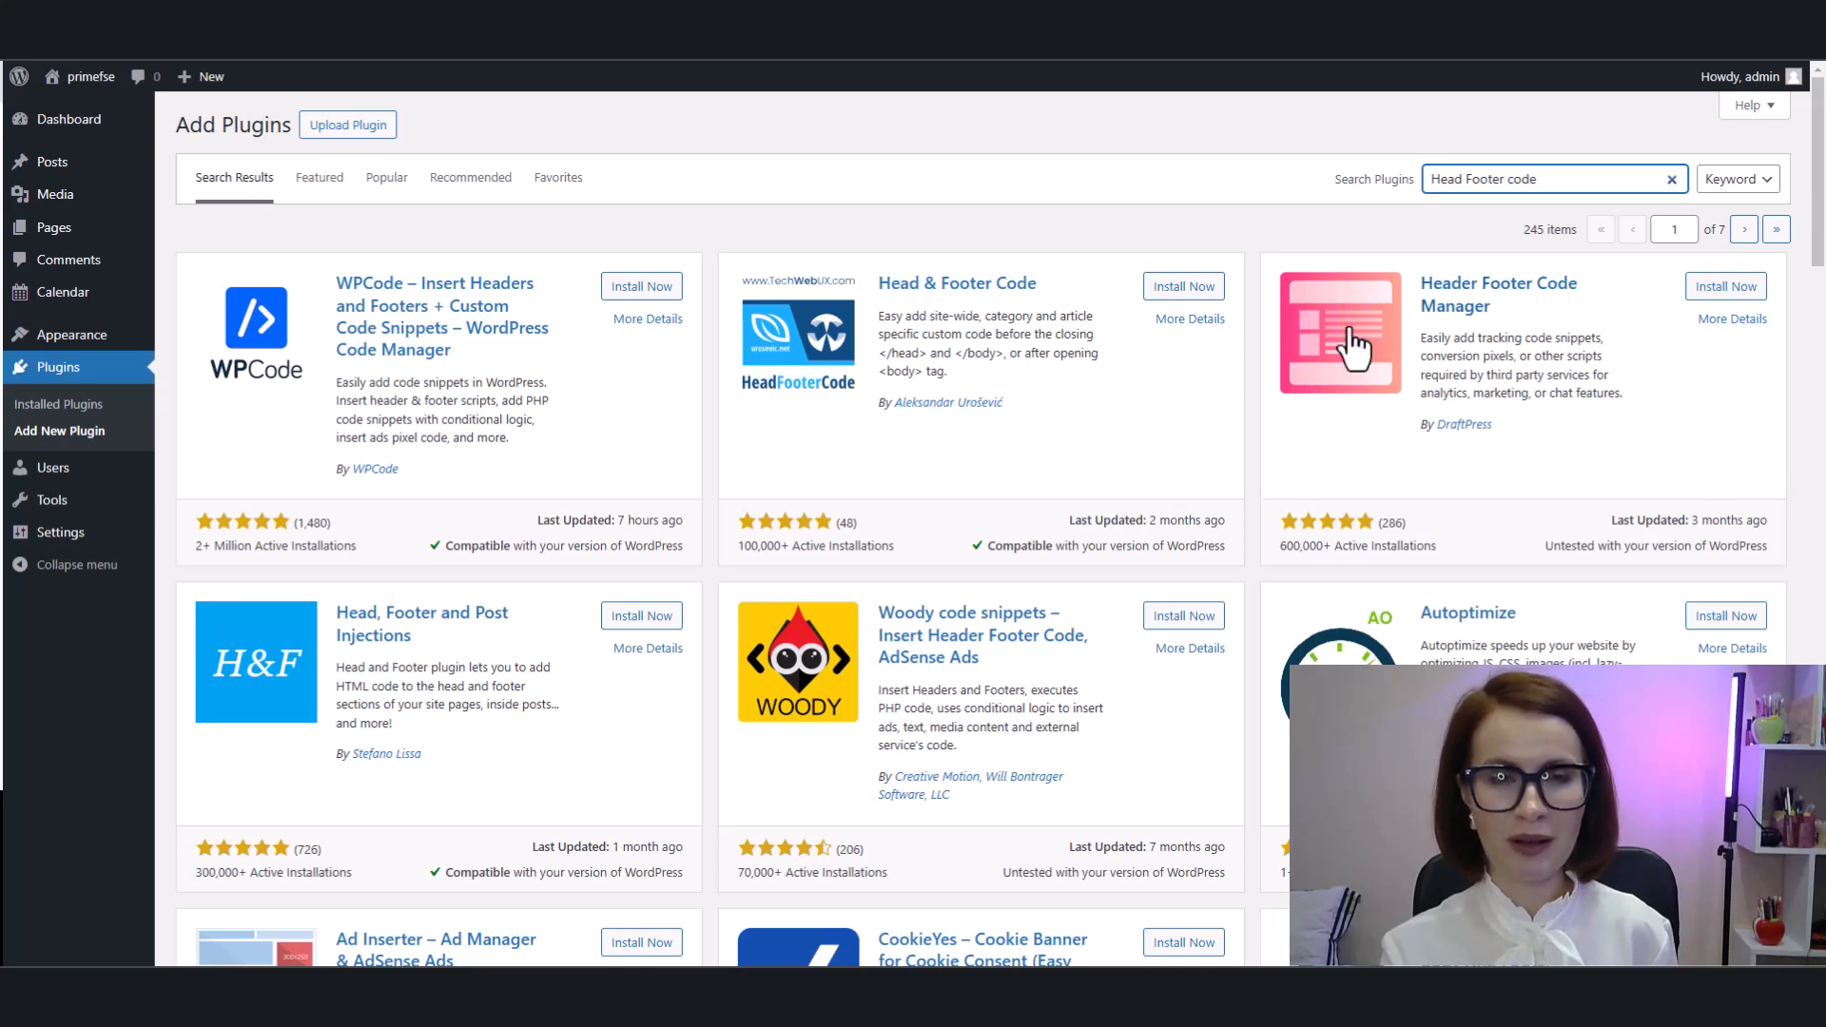
left_click(1182, 287)
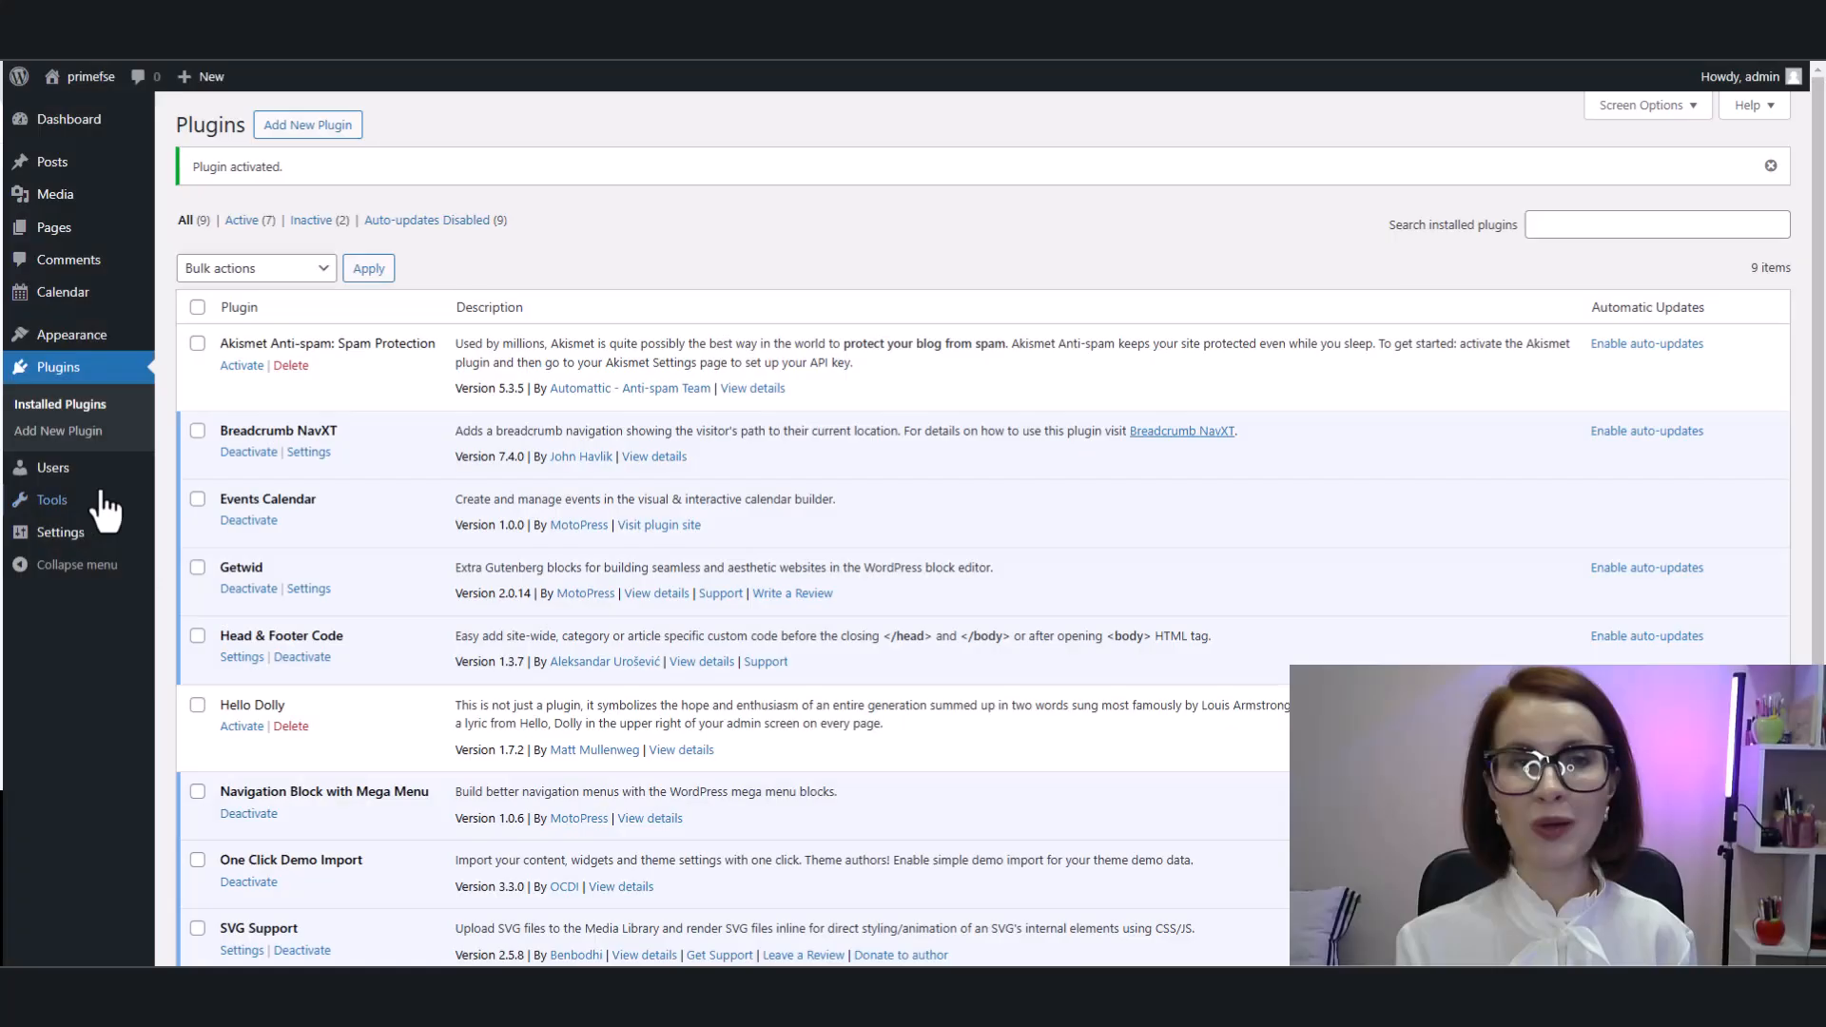
Step: Open the Head & Footer Code settings, then switch to BNBForms and copy the booking widget script from the Widget Script page
mouse_move(59, 514)
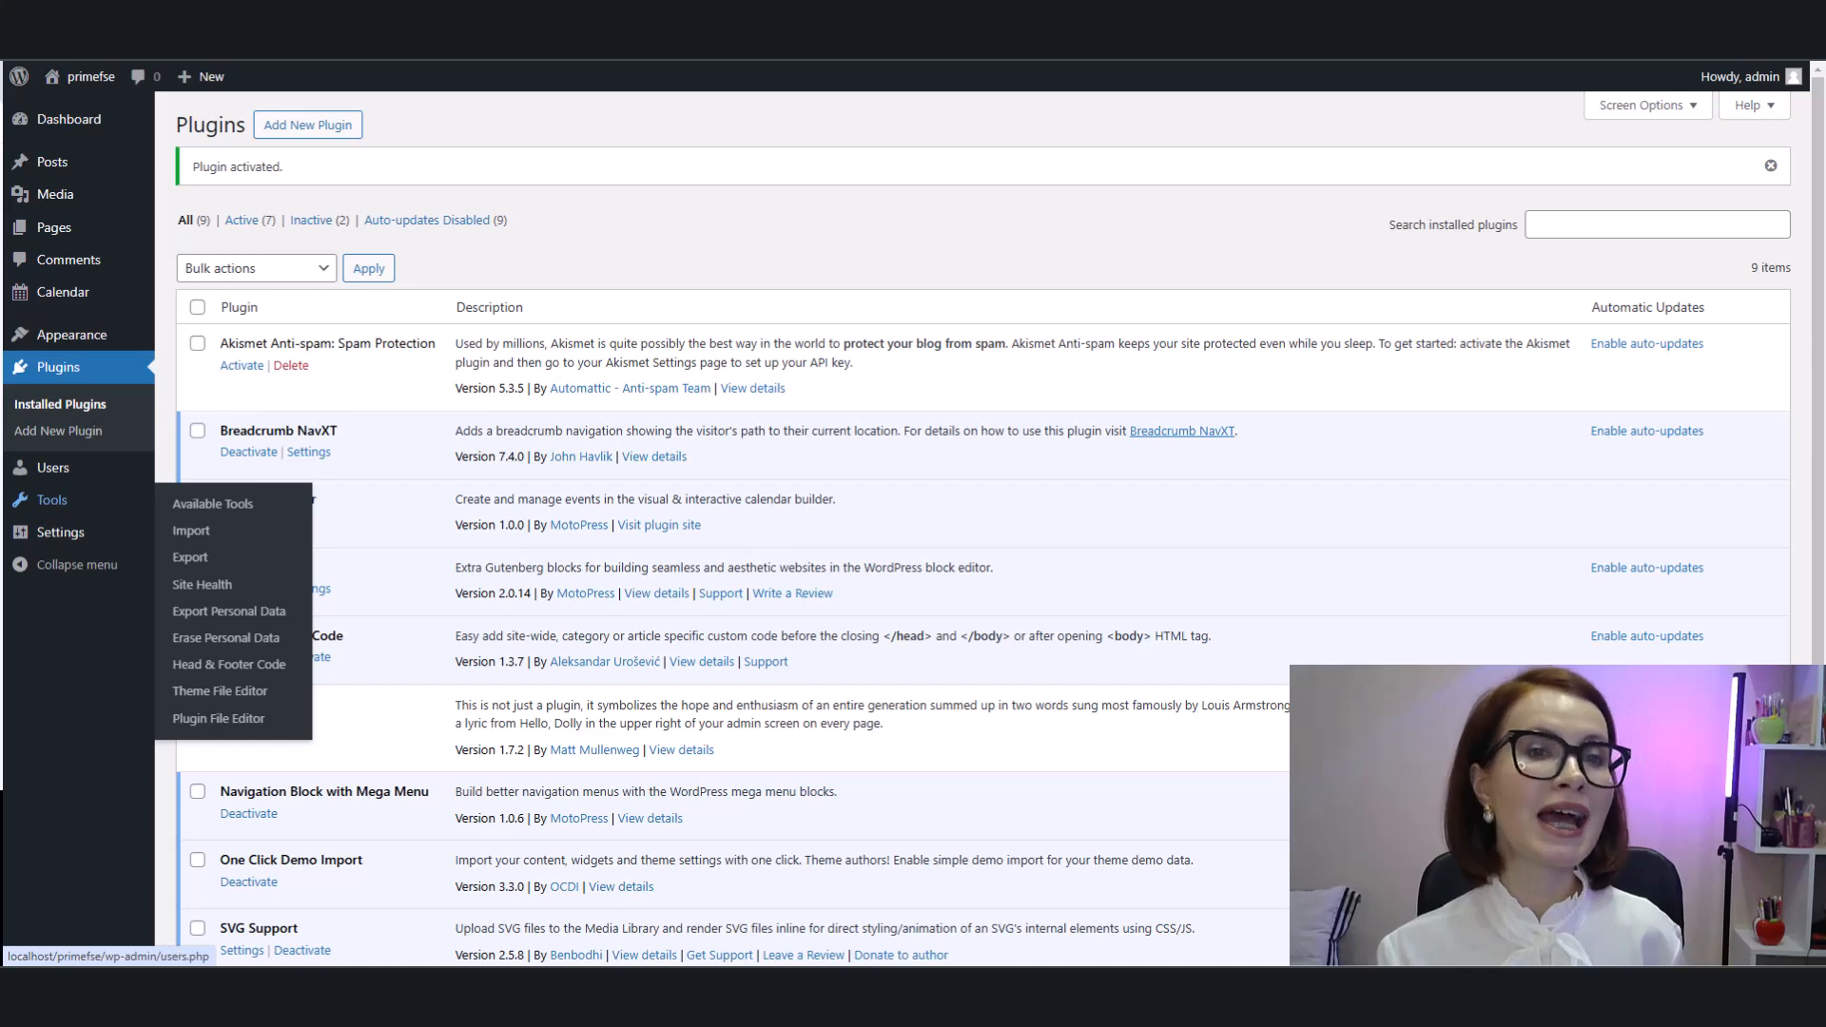
left_click(193, 669)
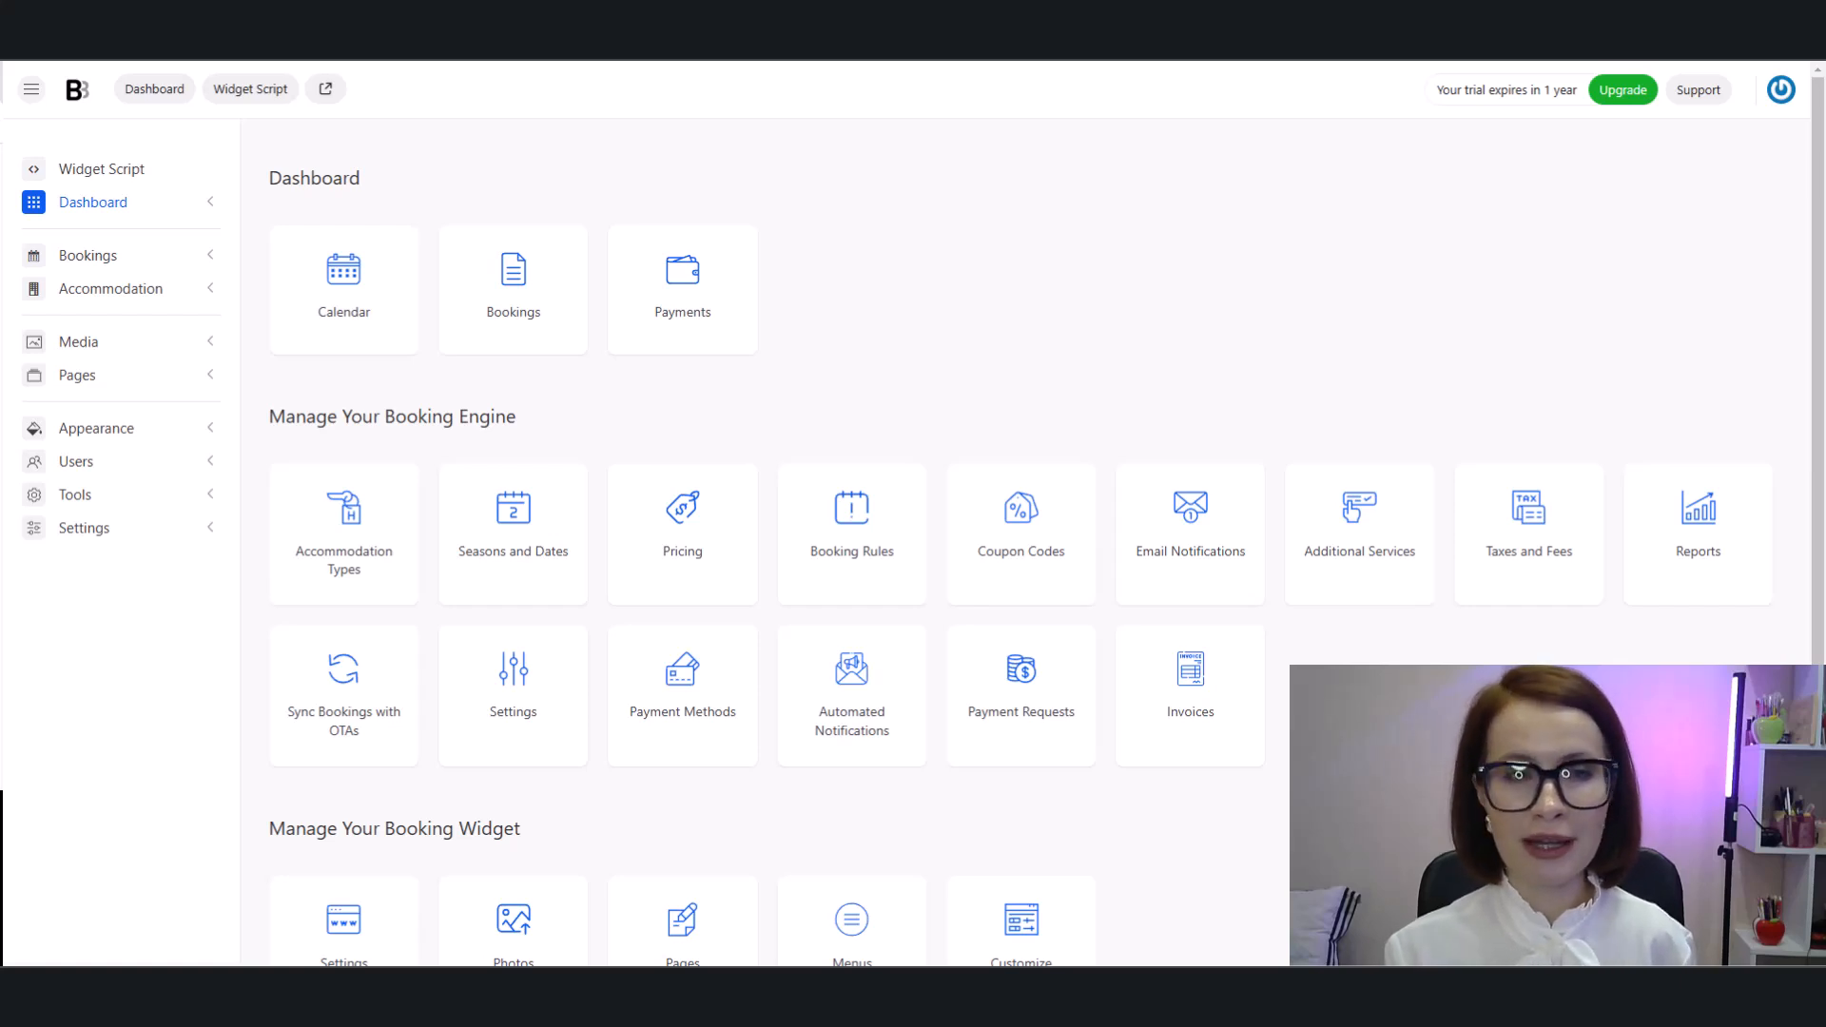
left_click(245, 100)
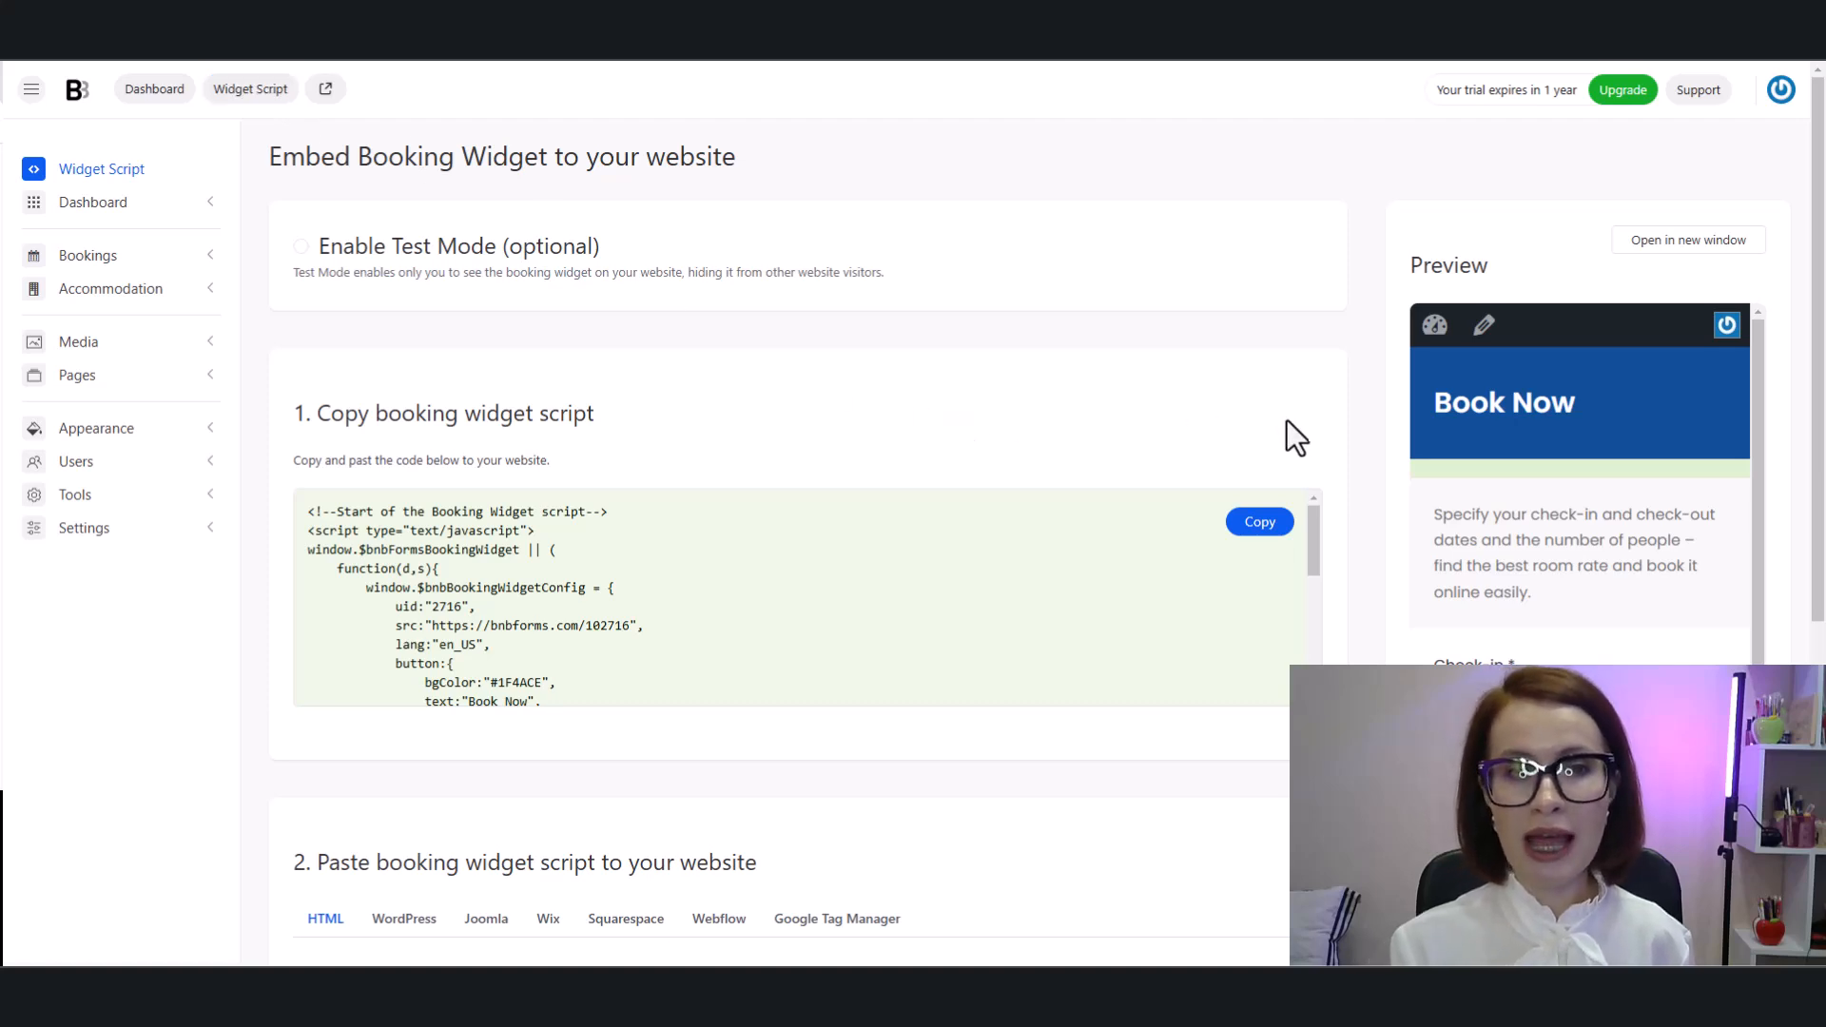
left_click(1265, 538)
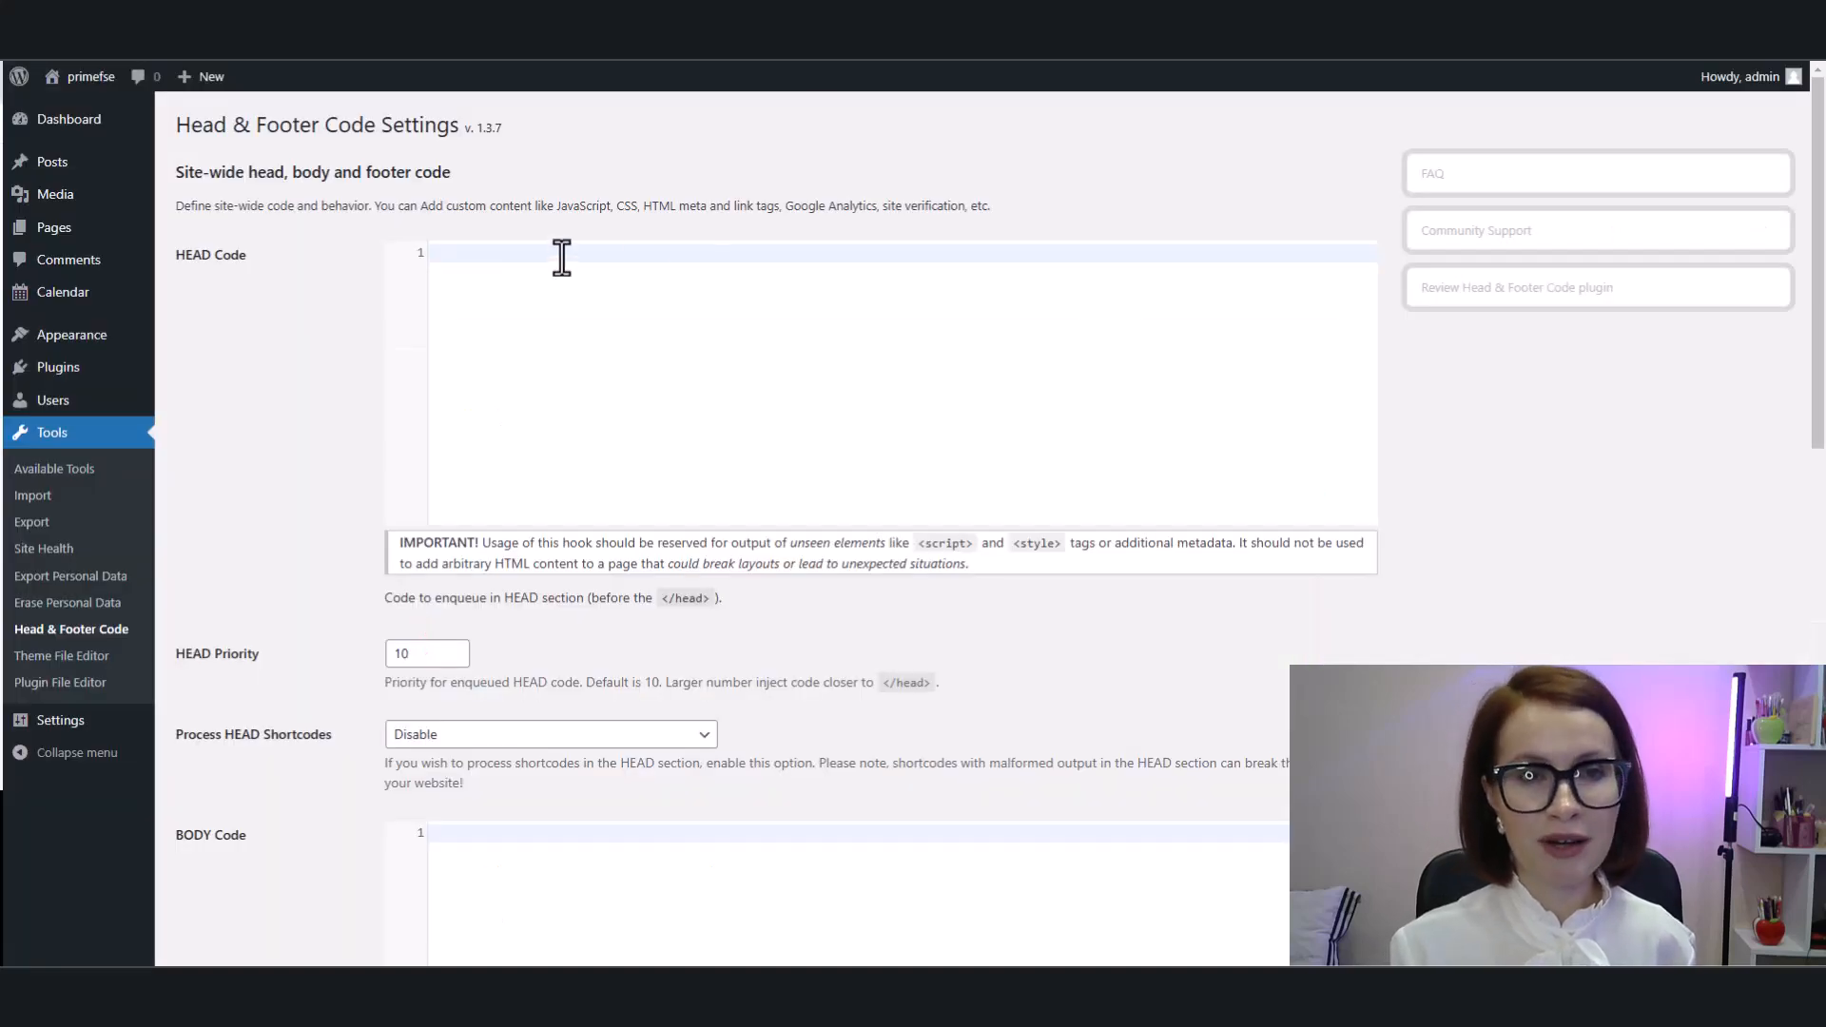
Step: Paste the booking widget script into the HEAD Code field and save the changes
right_click(561, 257)
left_click(629, 445)
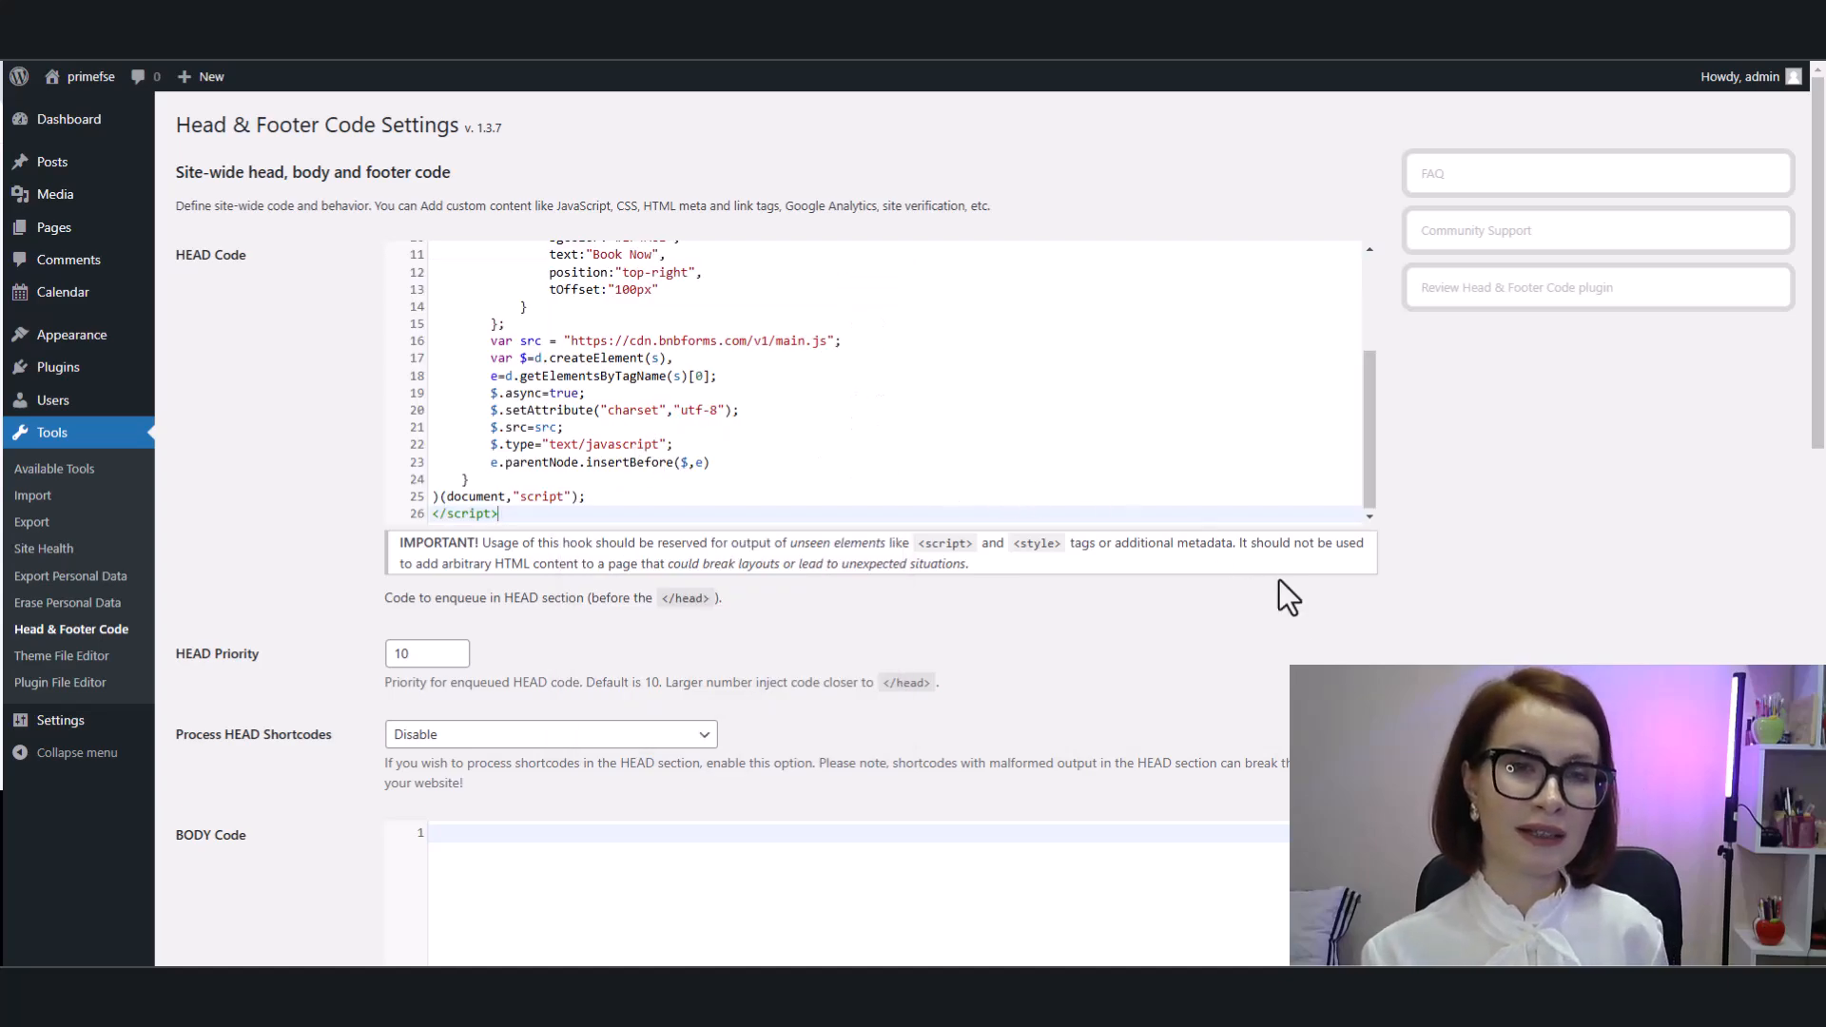
scroll(1217, 643, "down", 12)
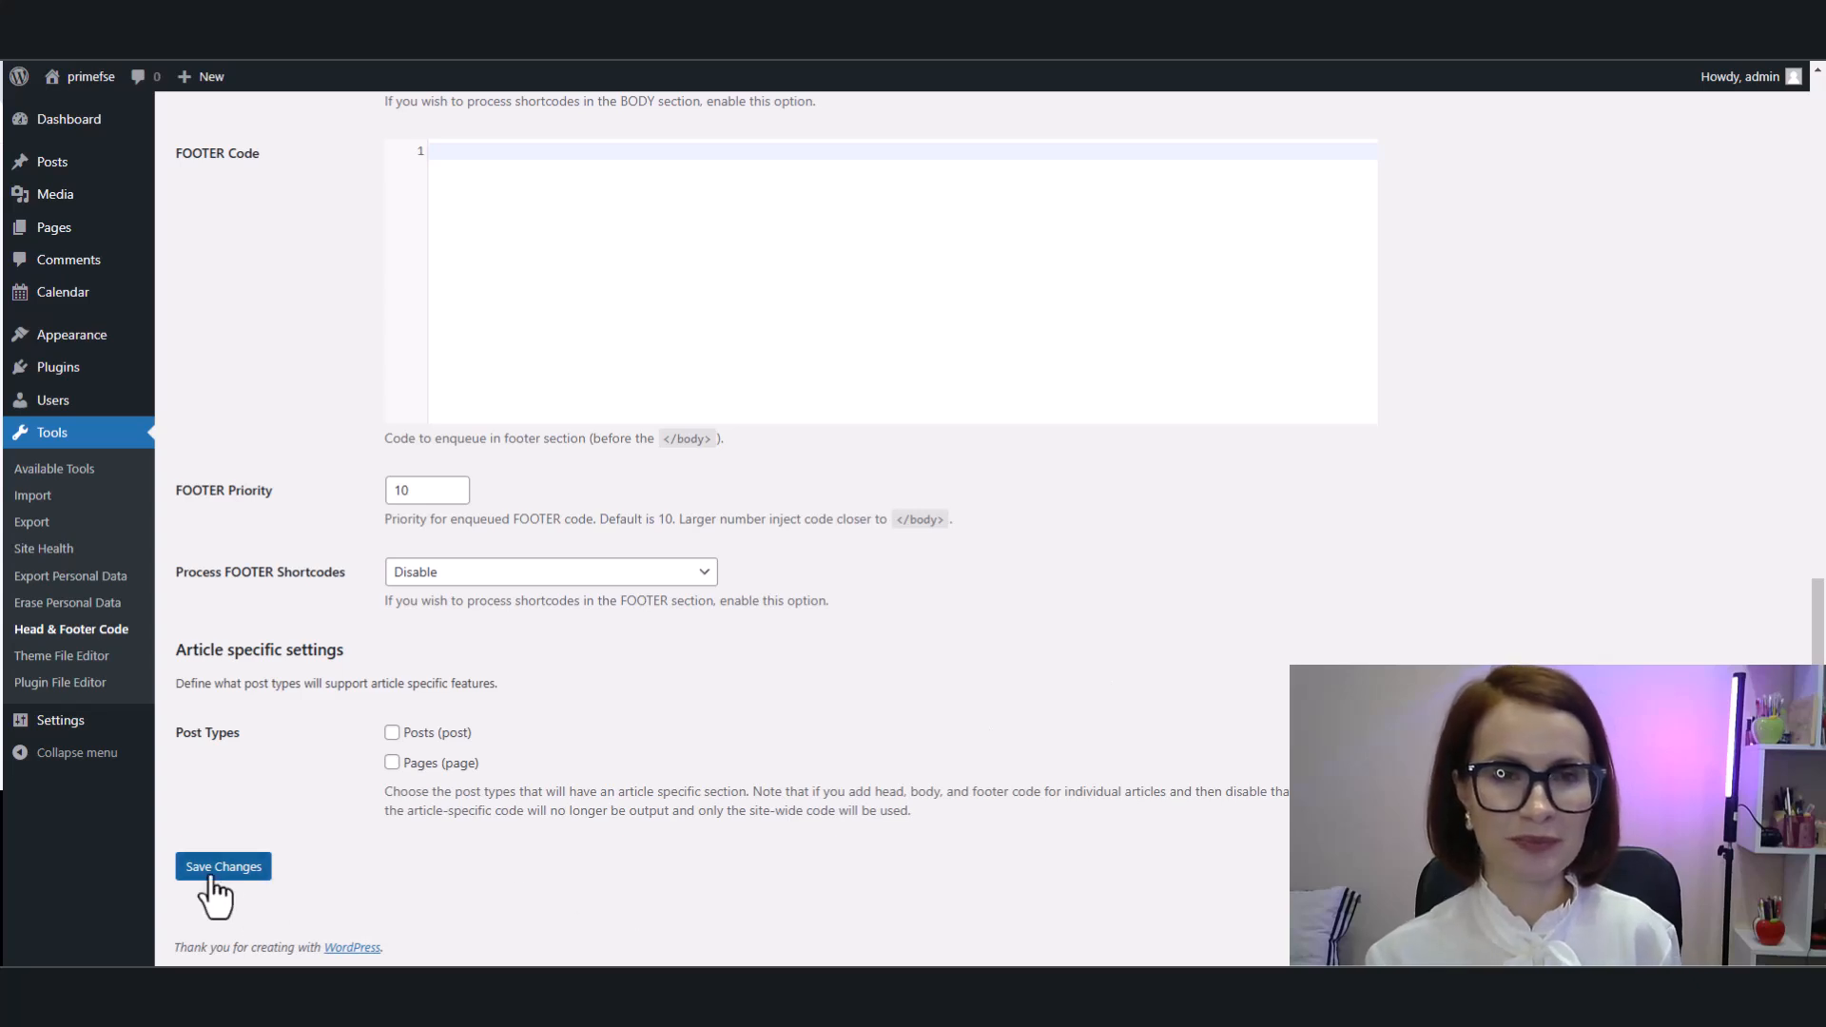
left_click(215, 868)
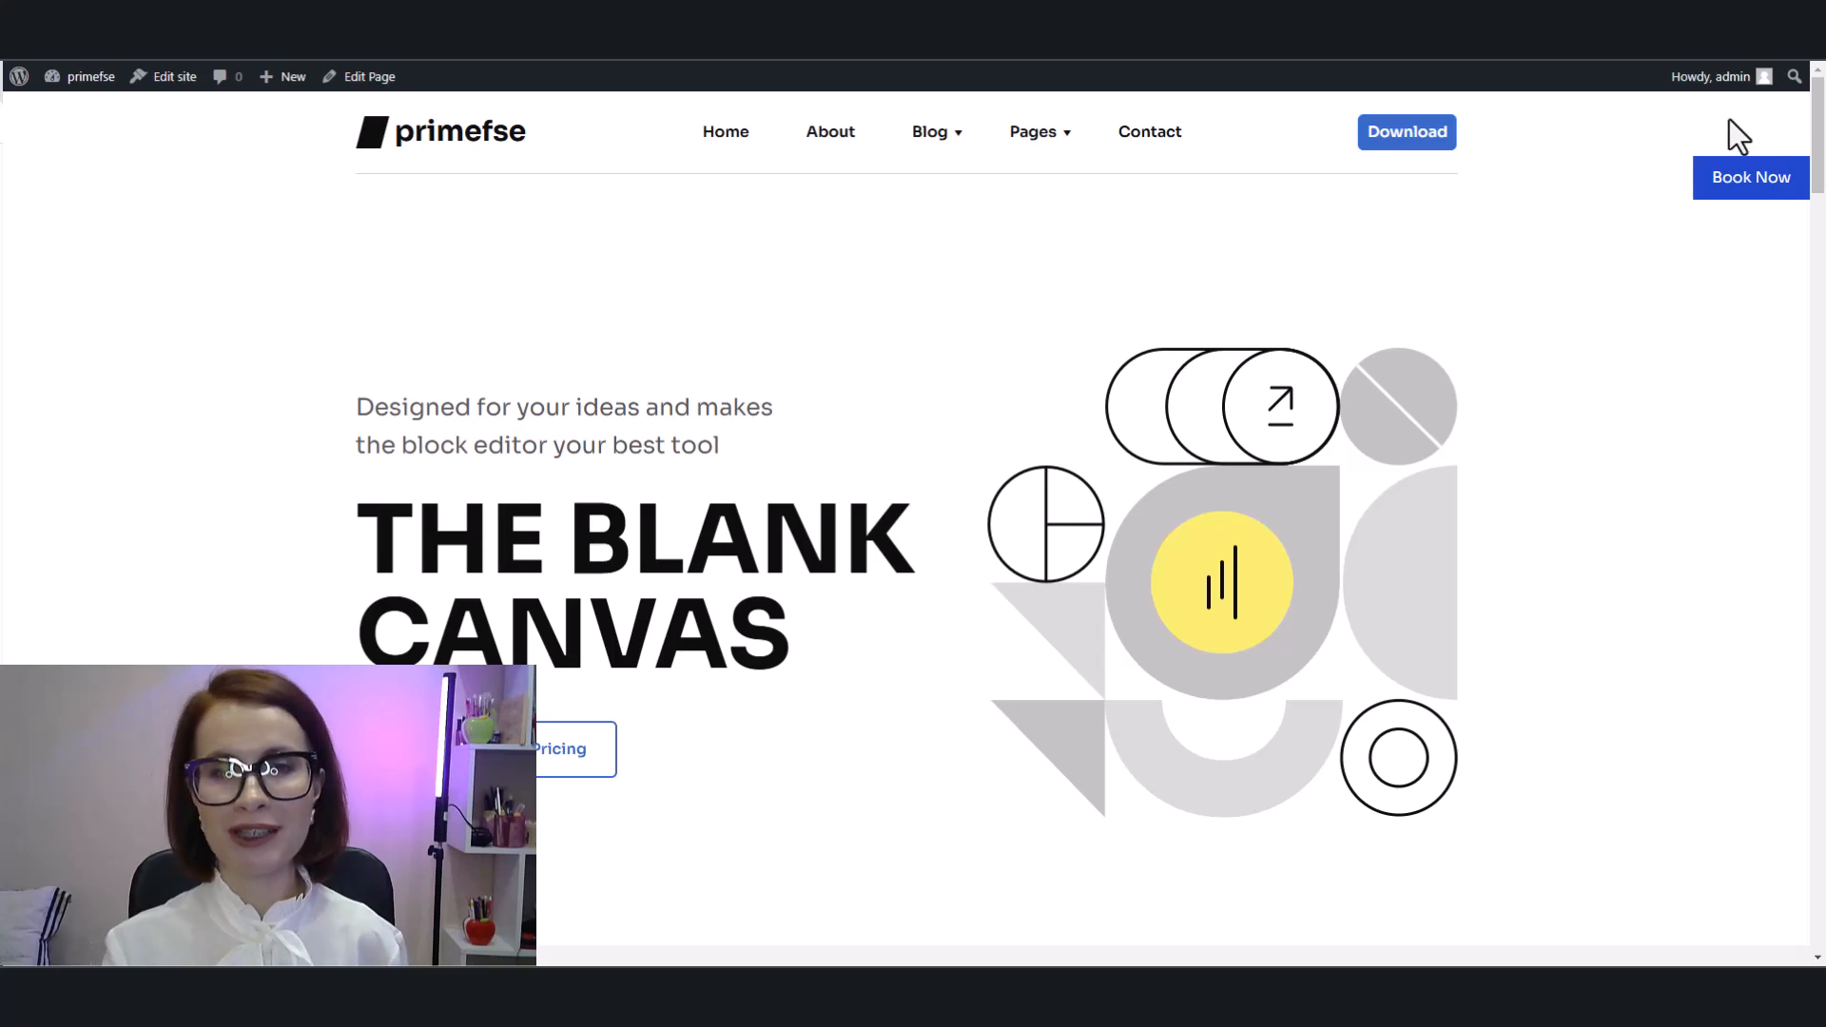
Step: On the site front end, open the Book Now widget and search for check-in 07/02/2025 and check-out 08/02/2025
left_click(1771, 198)
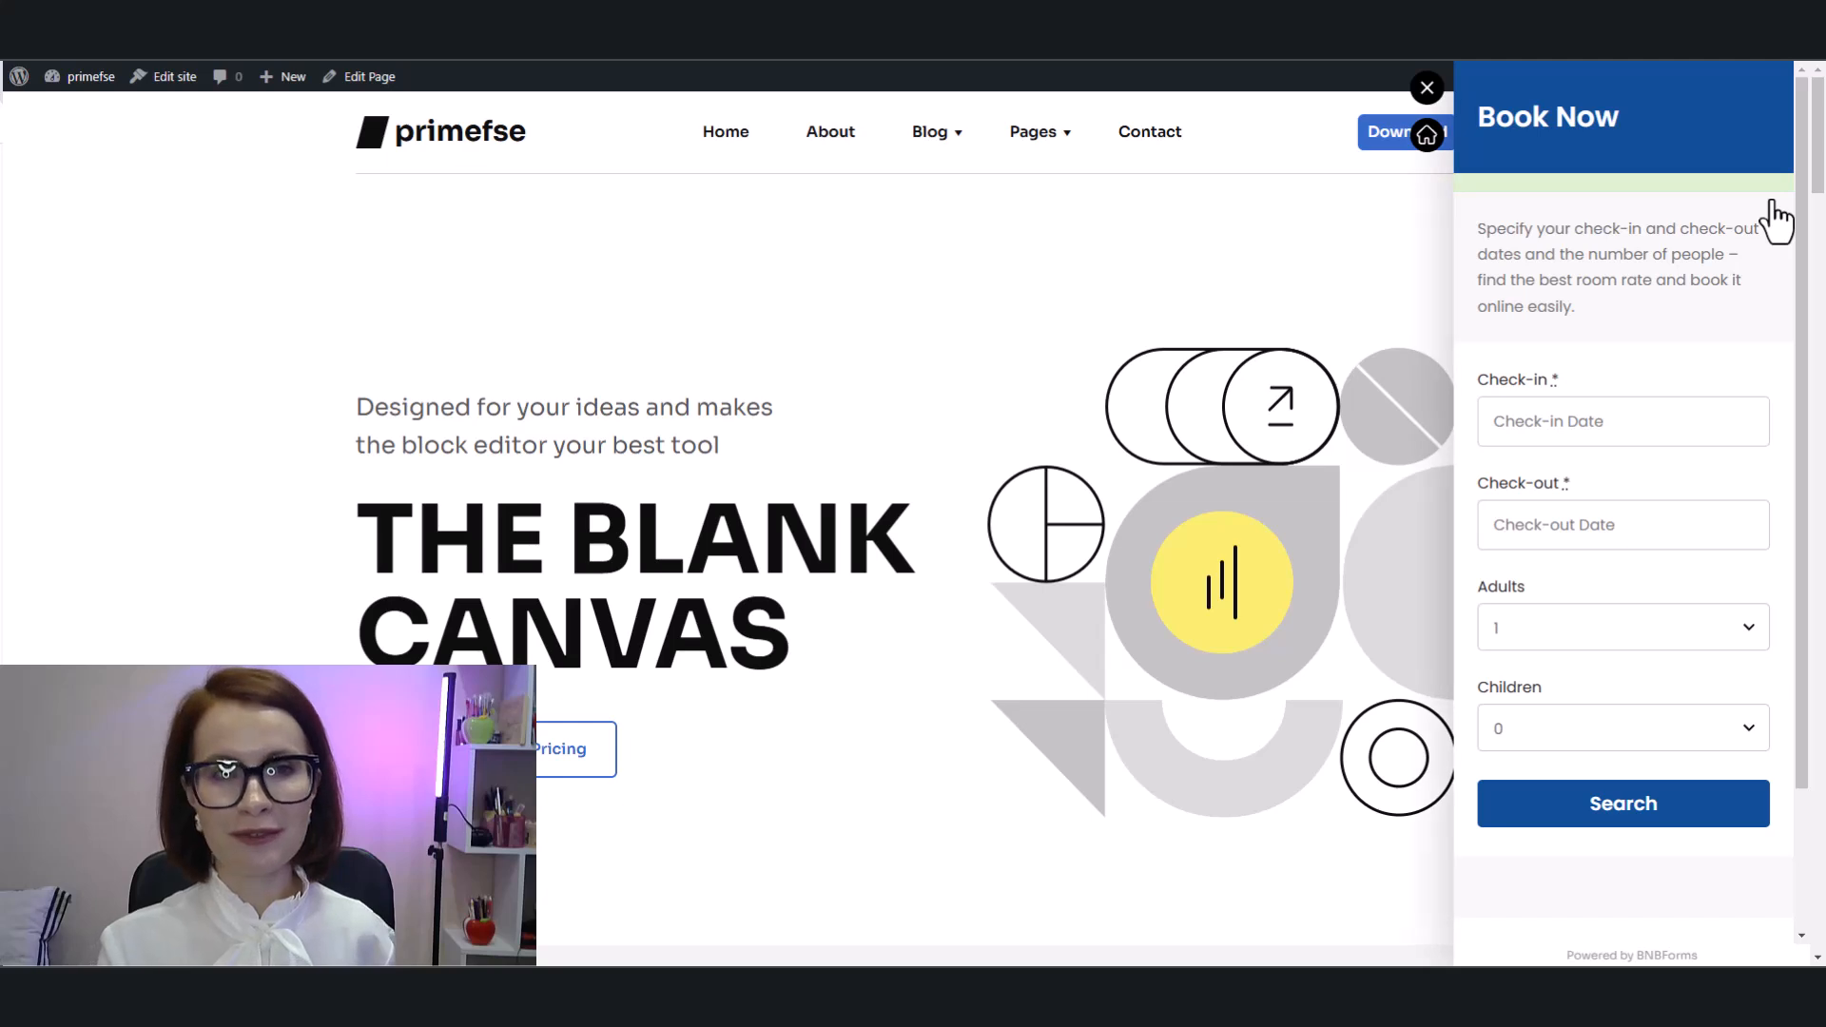
left_click(1607, 425)
left_click(1665, 537)
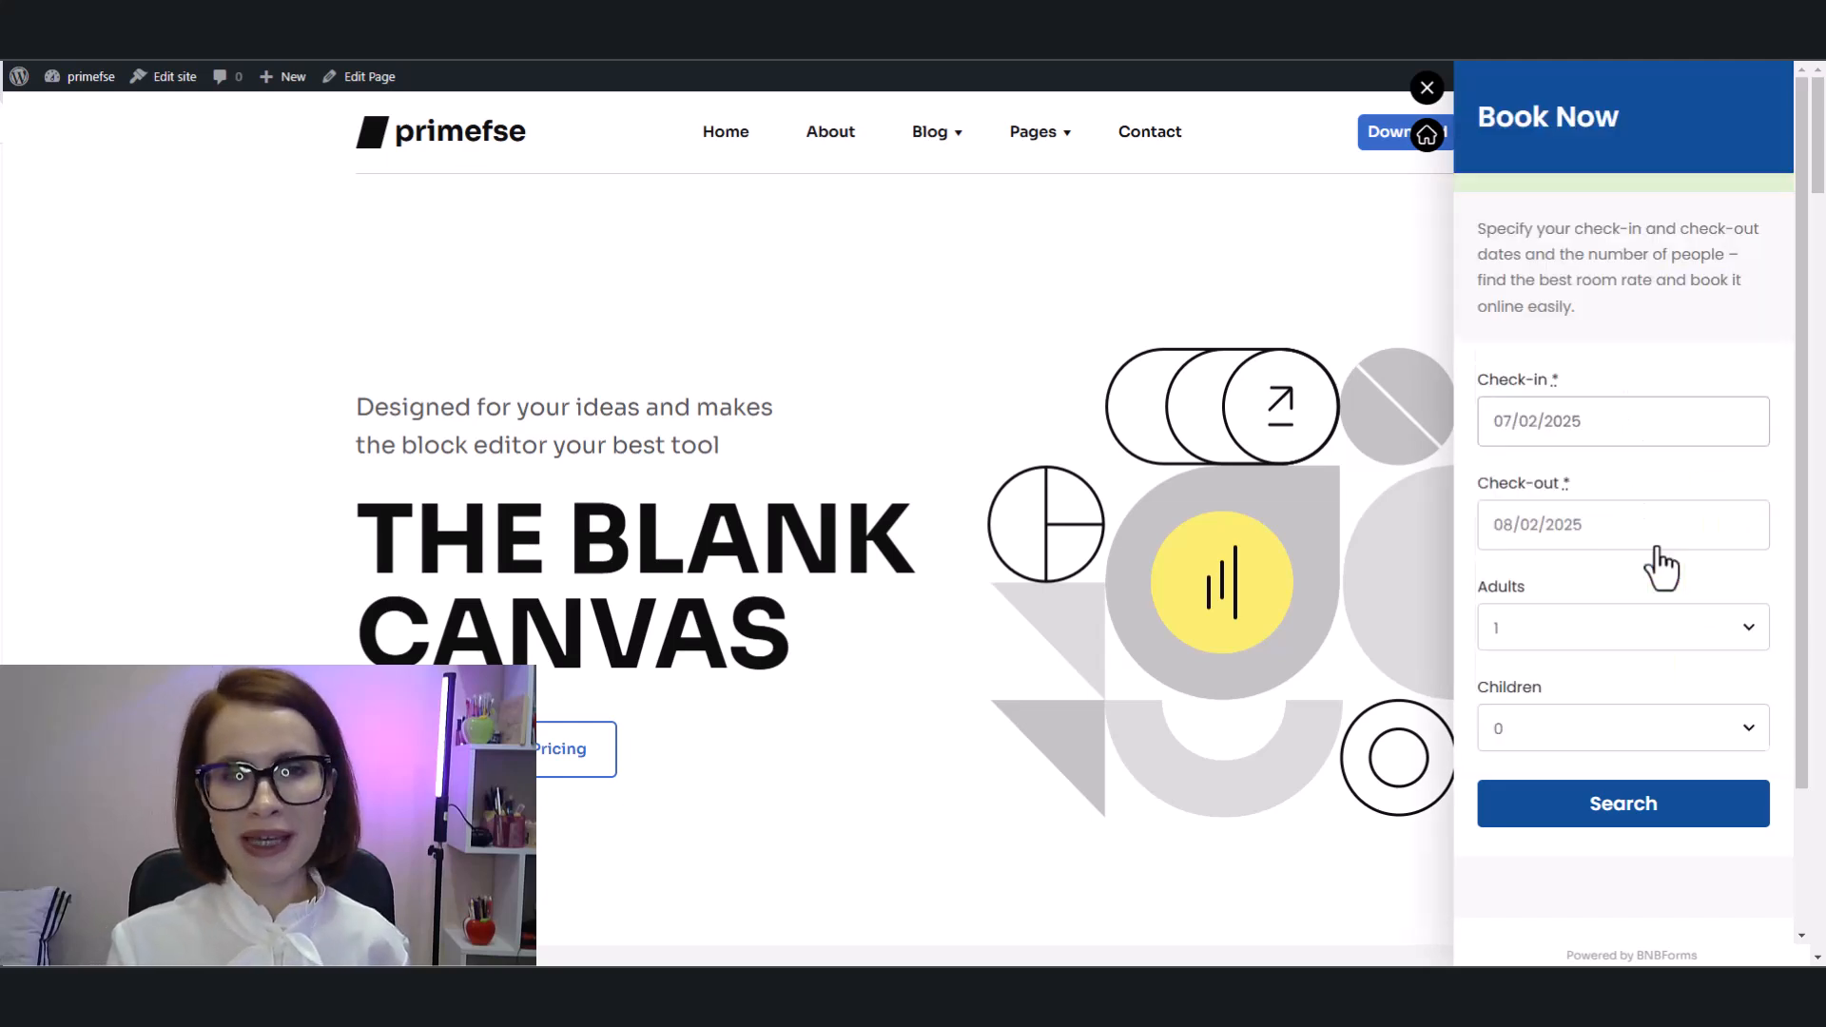
left_click(1670, 824)
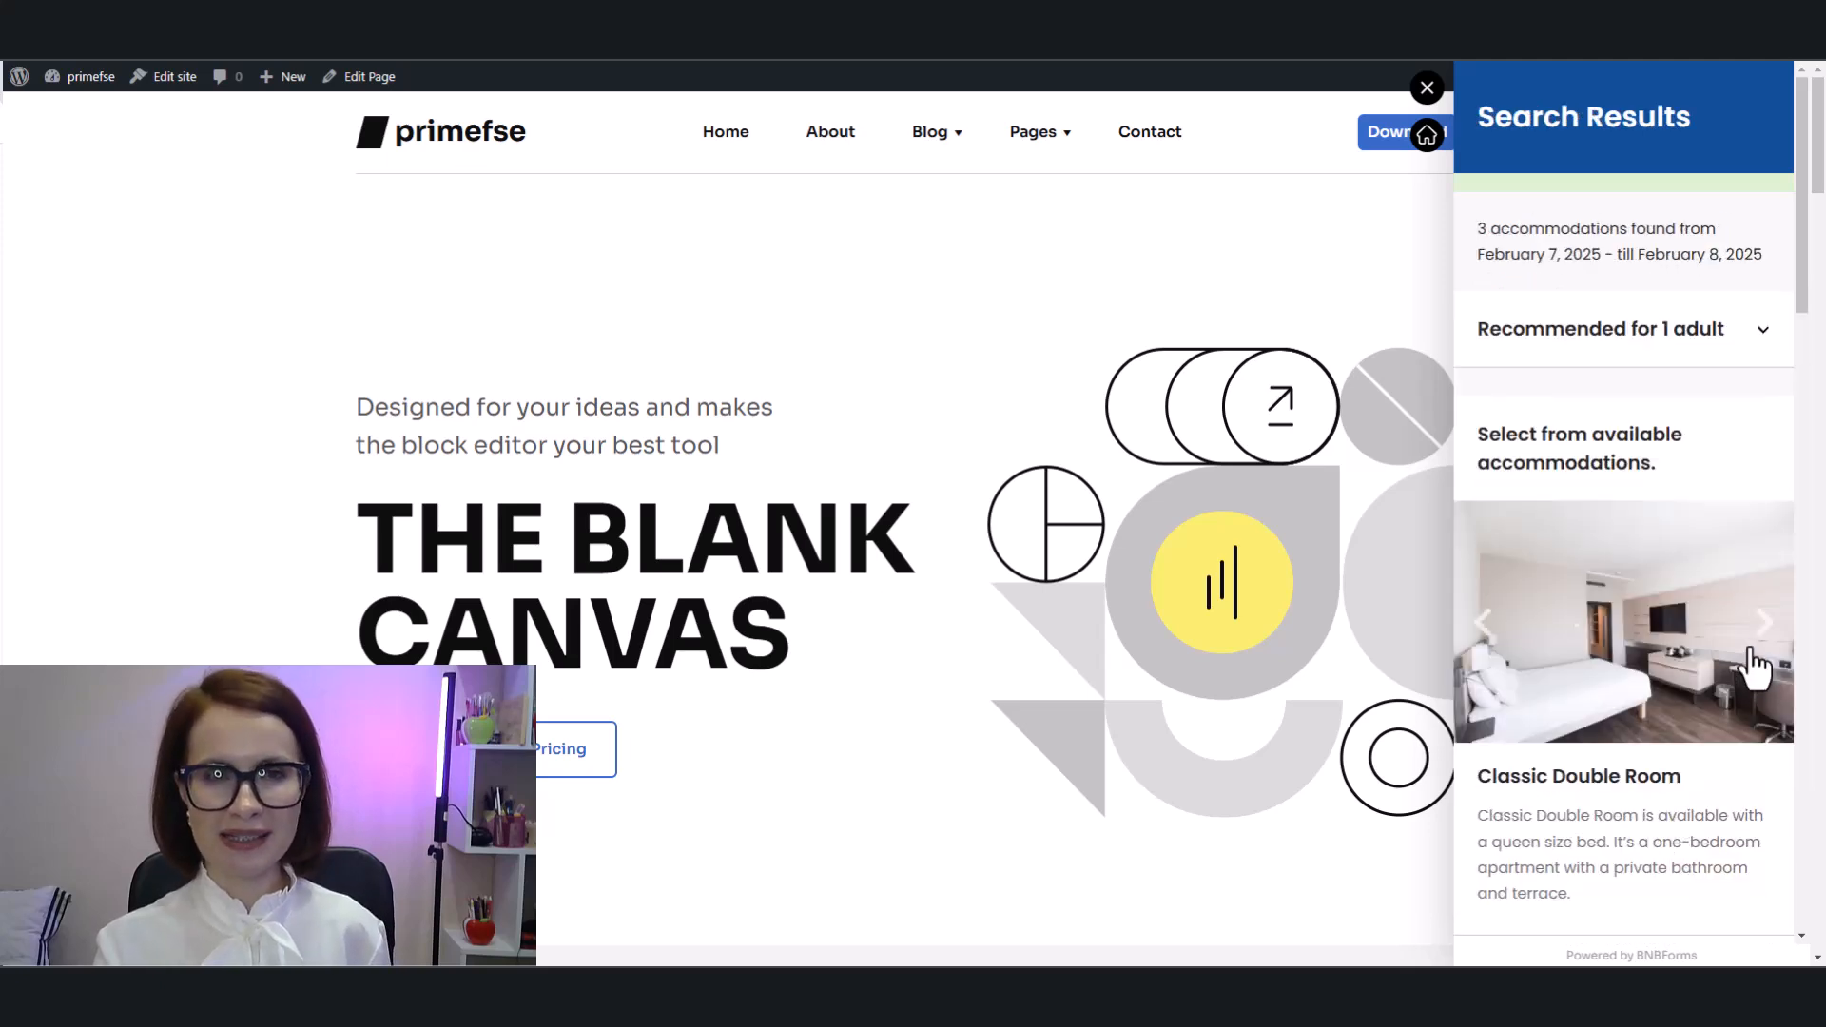
Step: Book the Classic Double Room and confirm the reservation
scroll(1750, 656, "down", 2)
scroll(1750, 657, "down", 2)
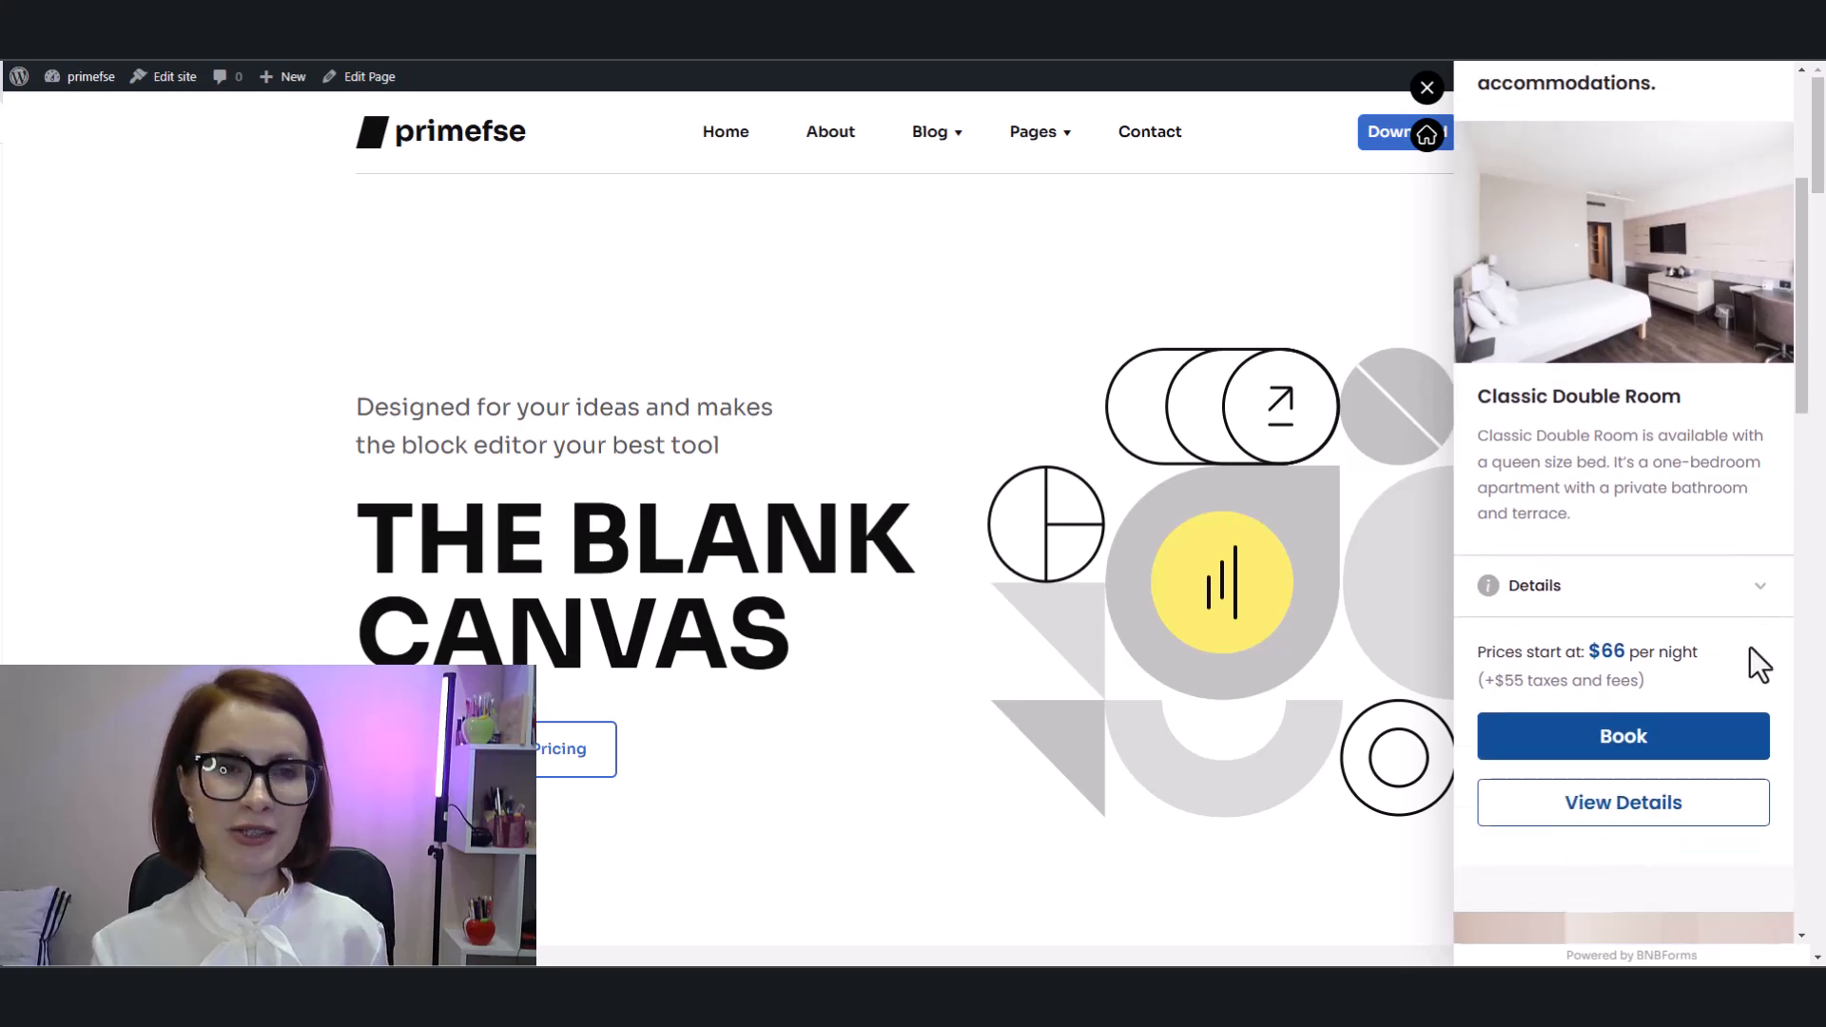
left_click(1660, 738)
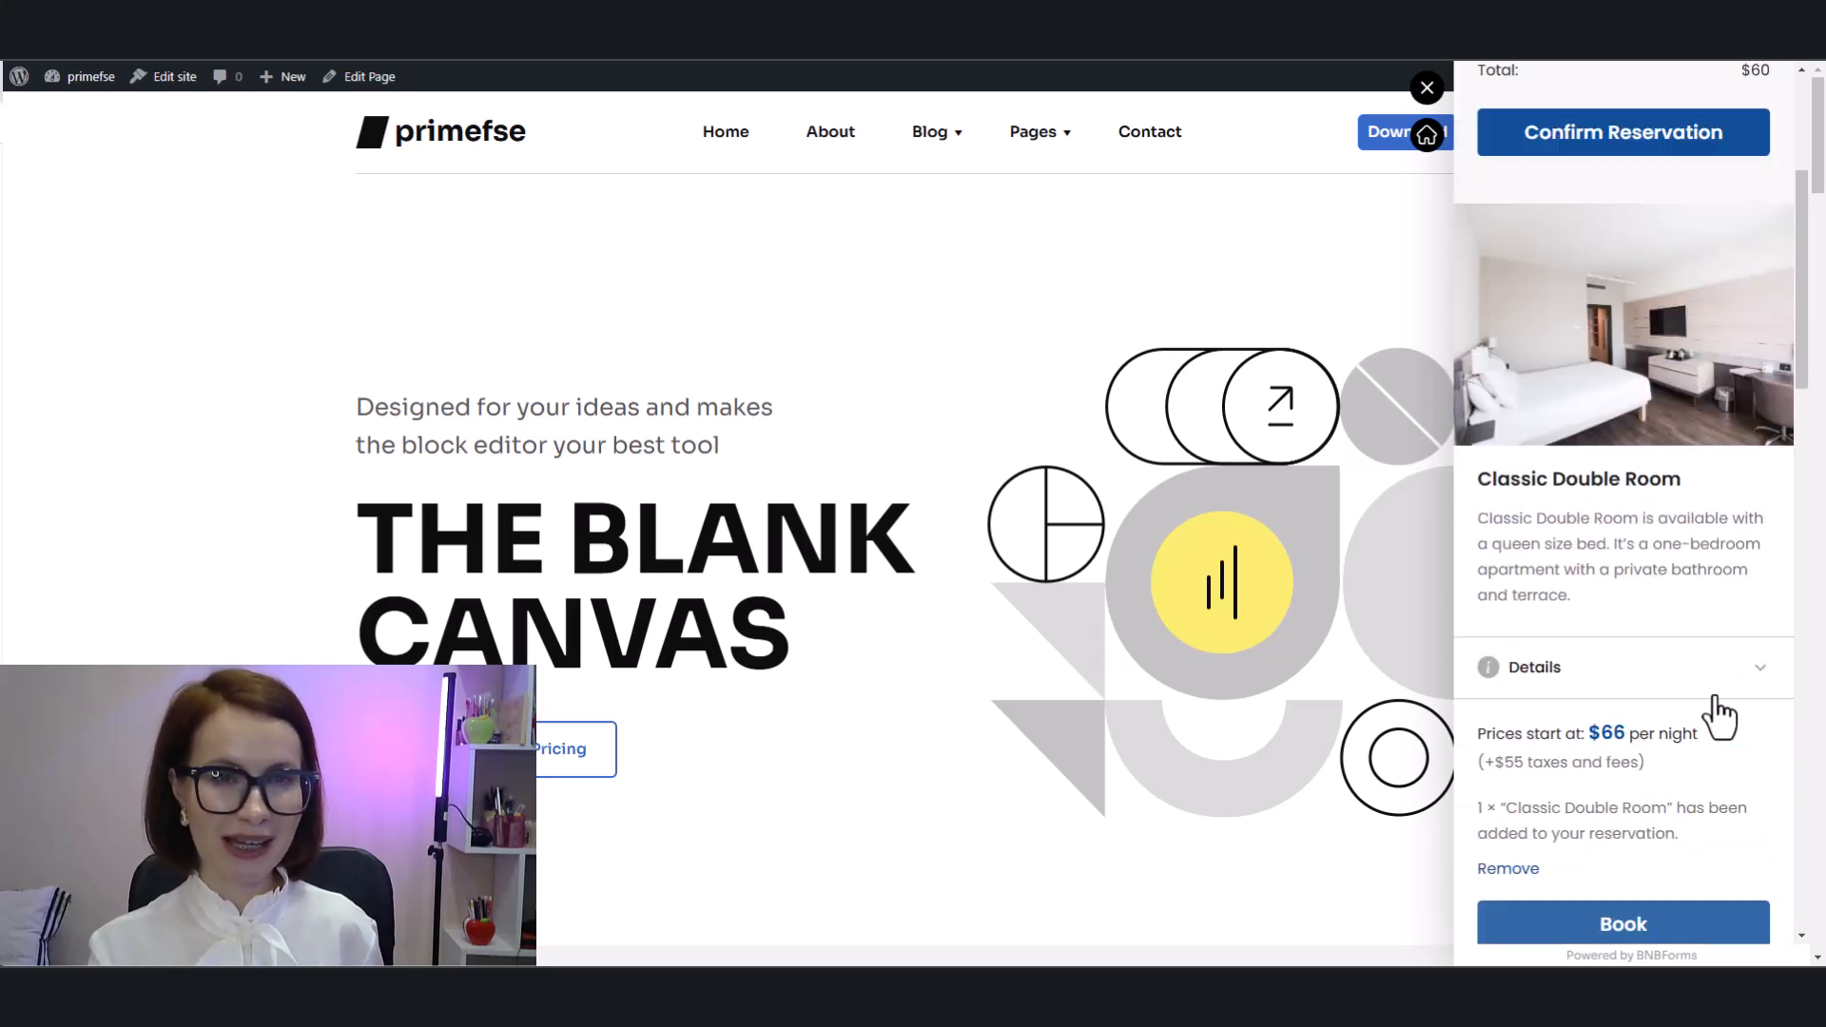
scroll(1718, 699, "down", 2)
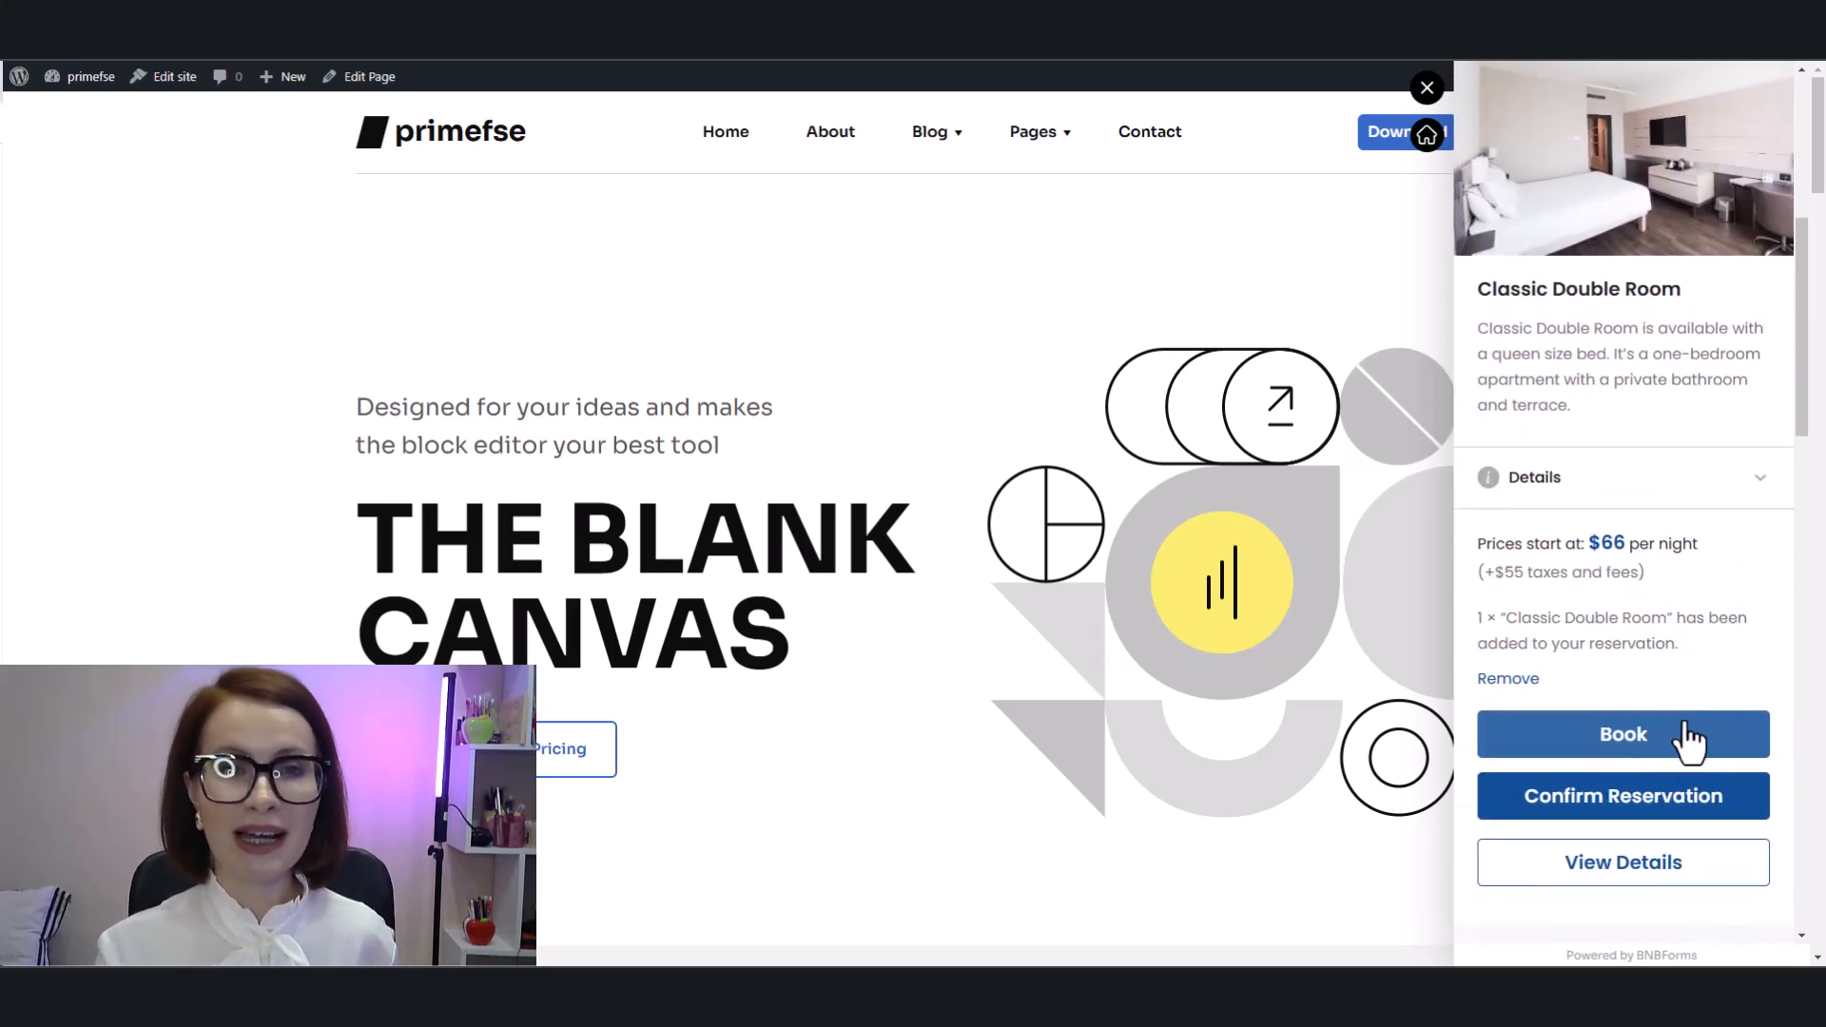
left_click(1614, 799)
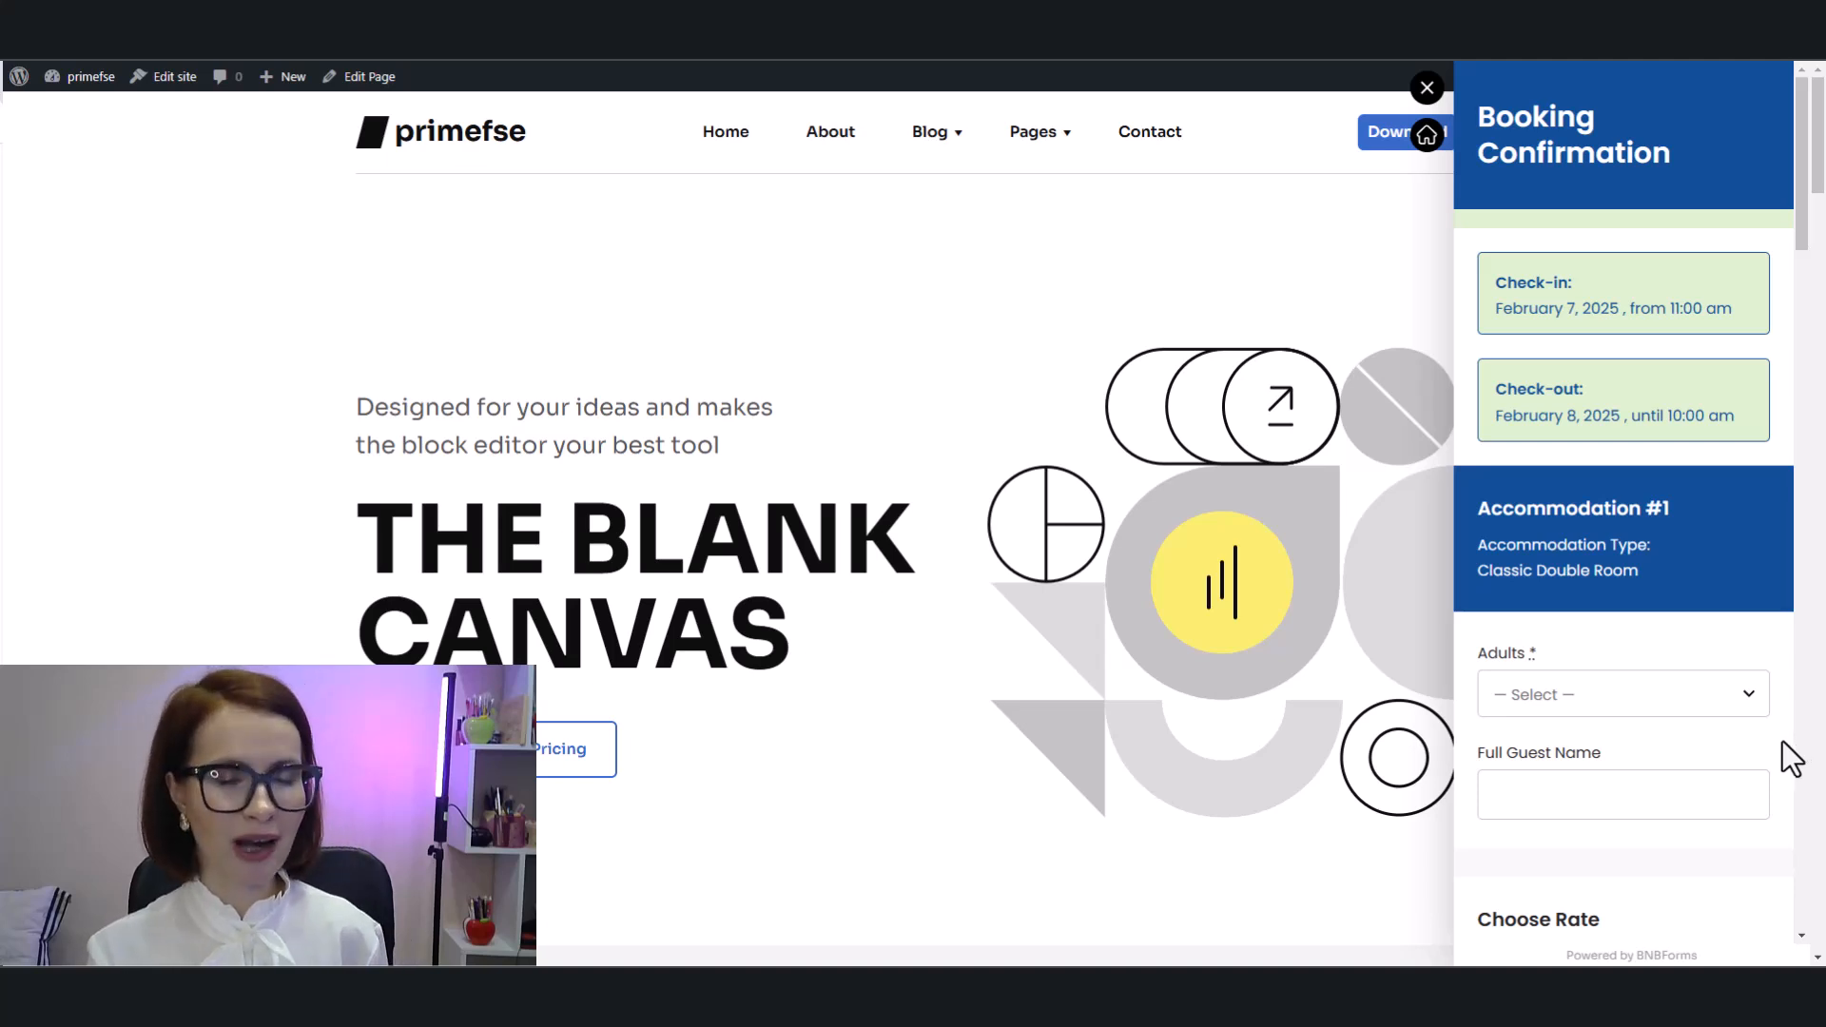
Step: Set Adults to 1 and fill in the full guest name from the autofill suggestion
left_click(1737, 688)
key("Escape")
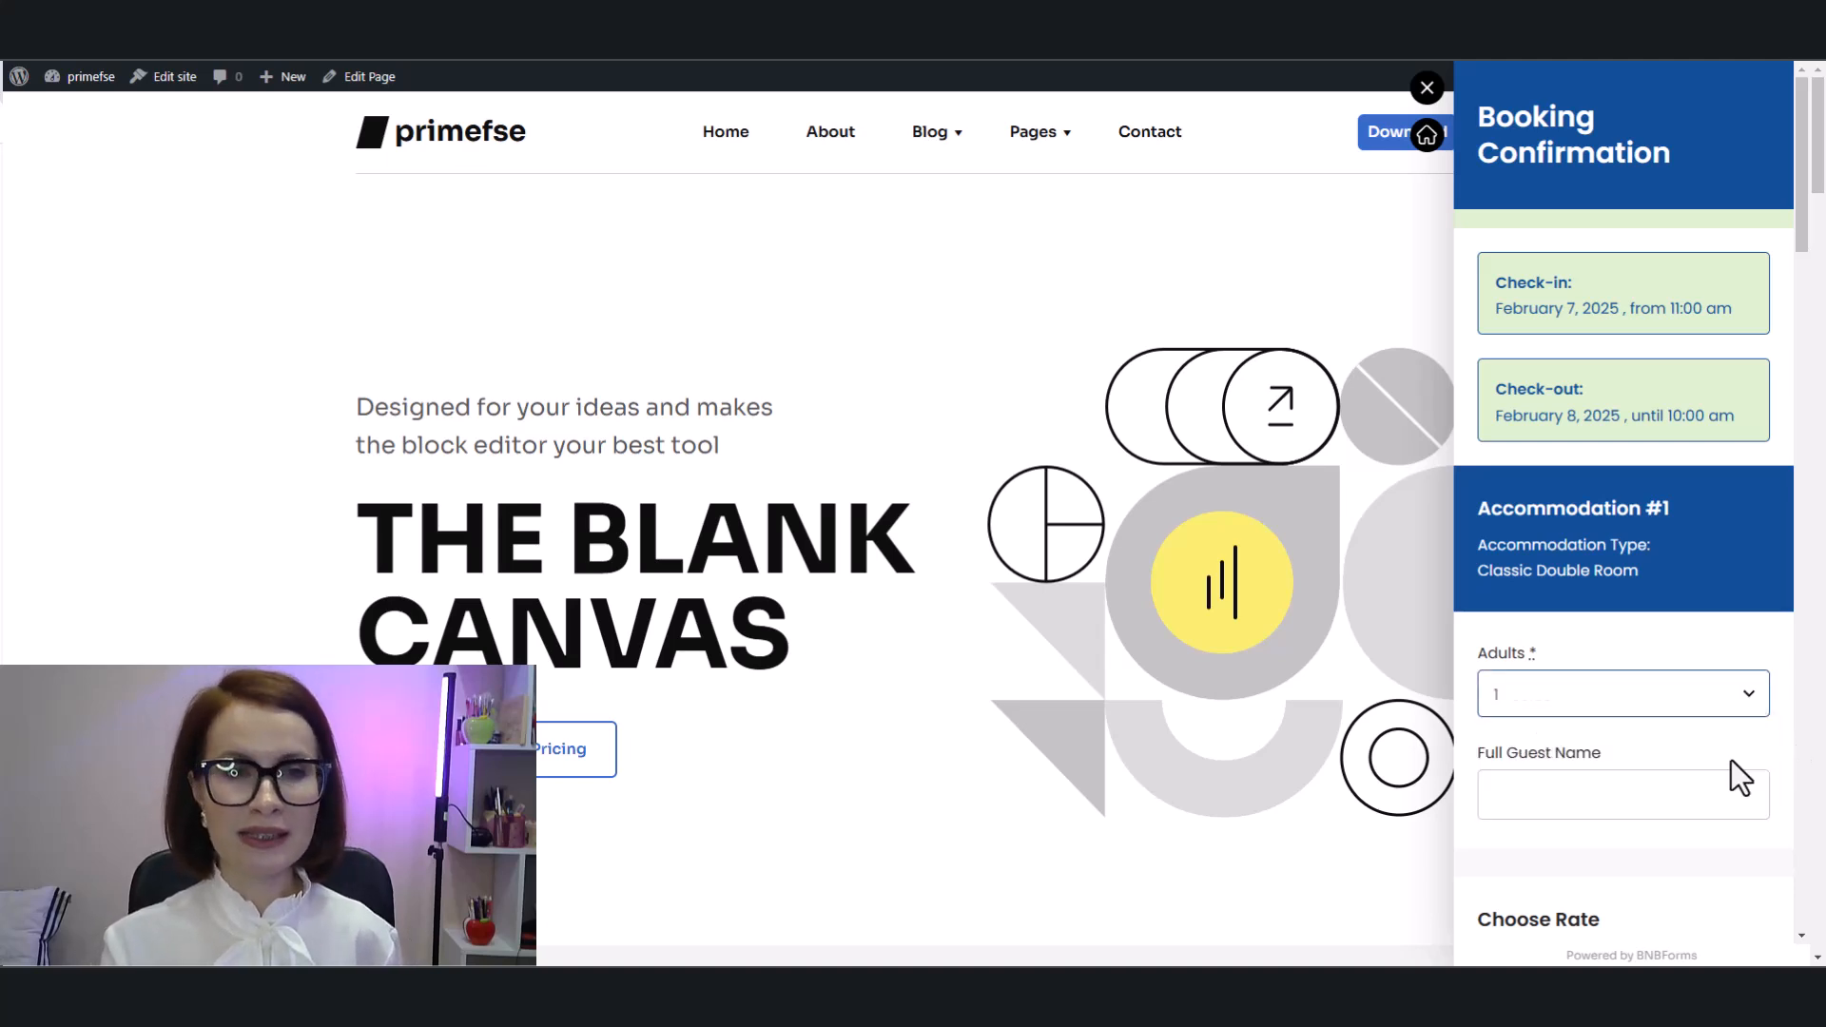
key("Down")
scroll(1752, 747, "down", 2)
left_click(1649, 603)
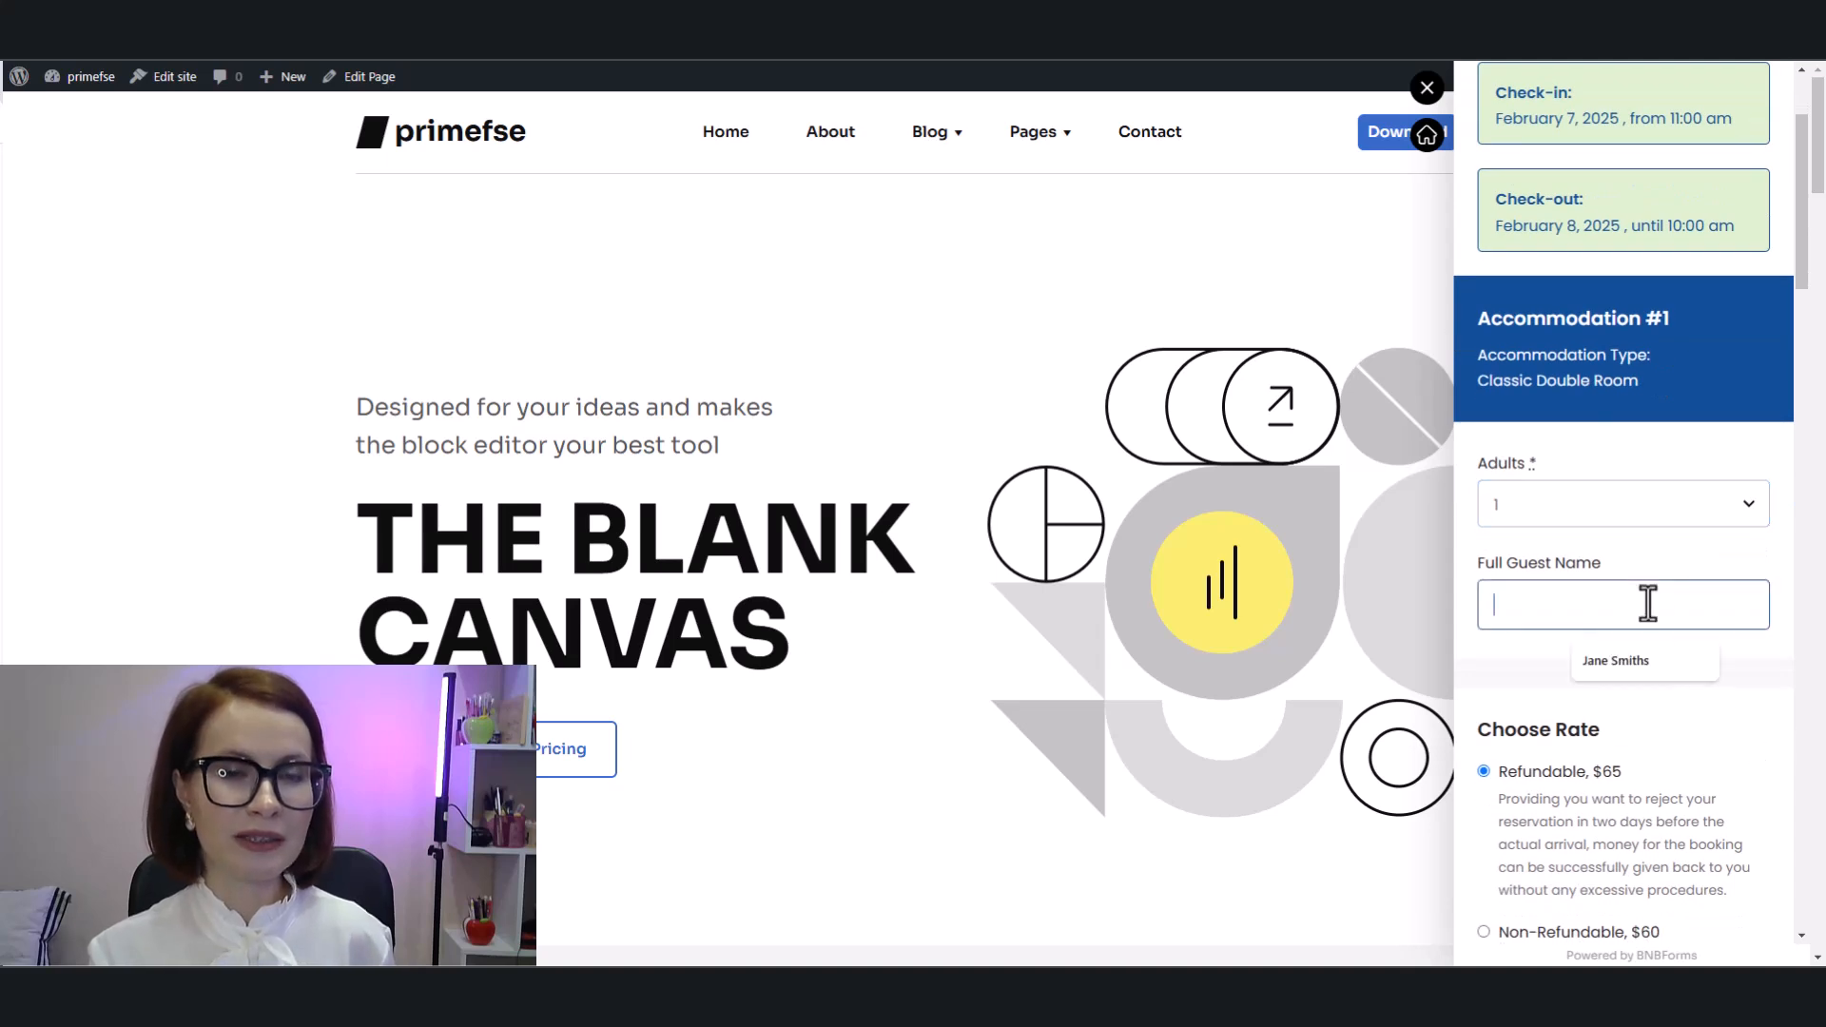
left_click(1650, 658)
Step: Choose the Non-Refundable, $60 rate and add Free Parking (Free) as an additional service
scroll(1665, 689, "down", 3)
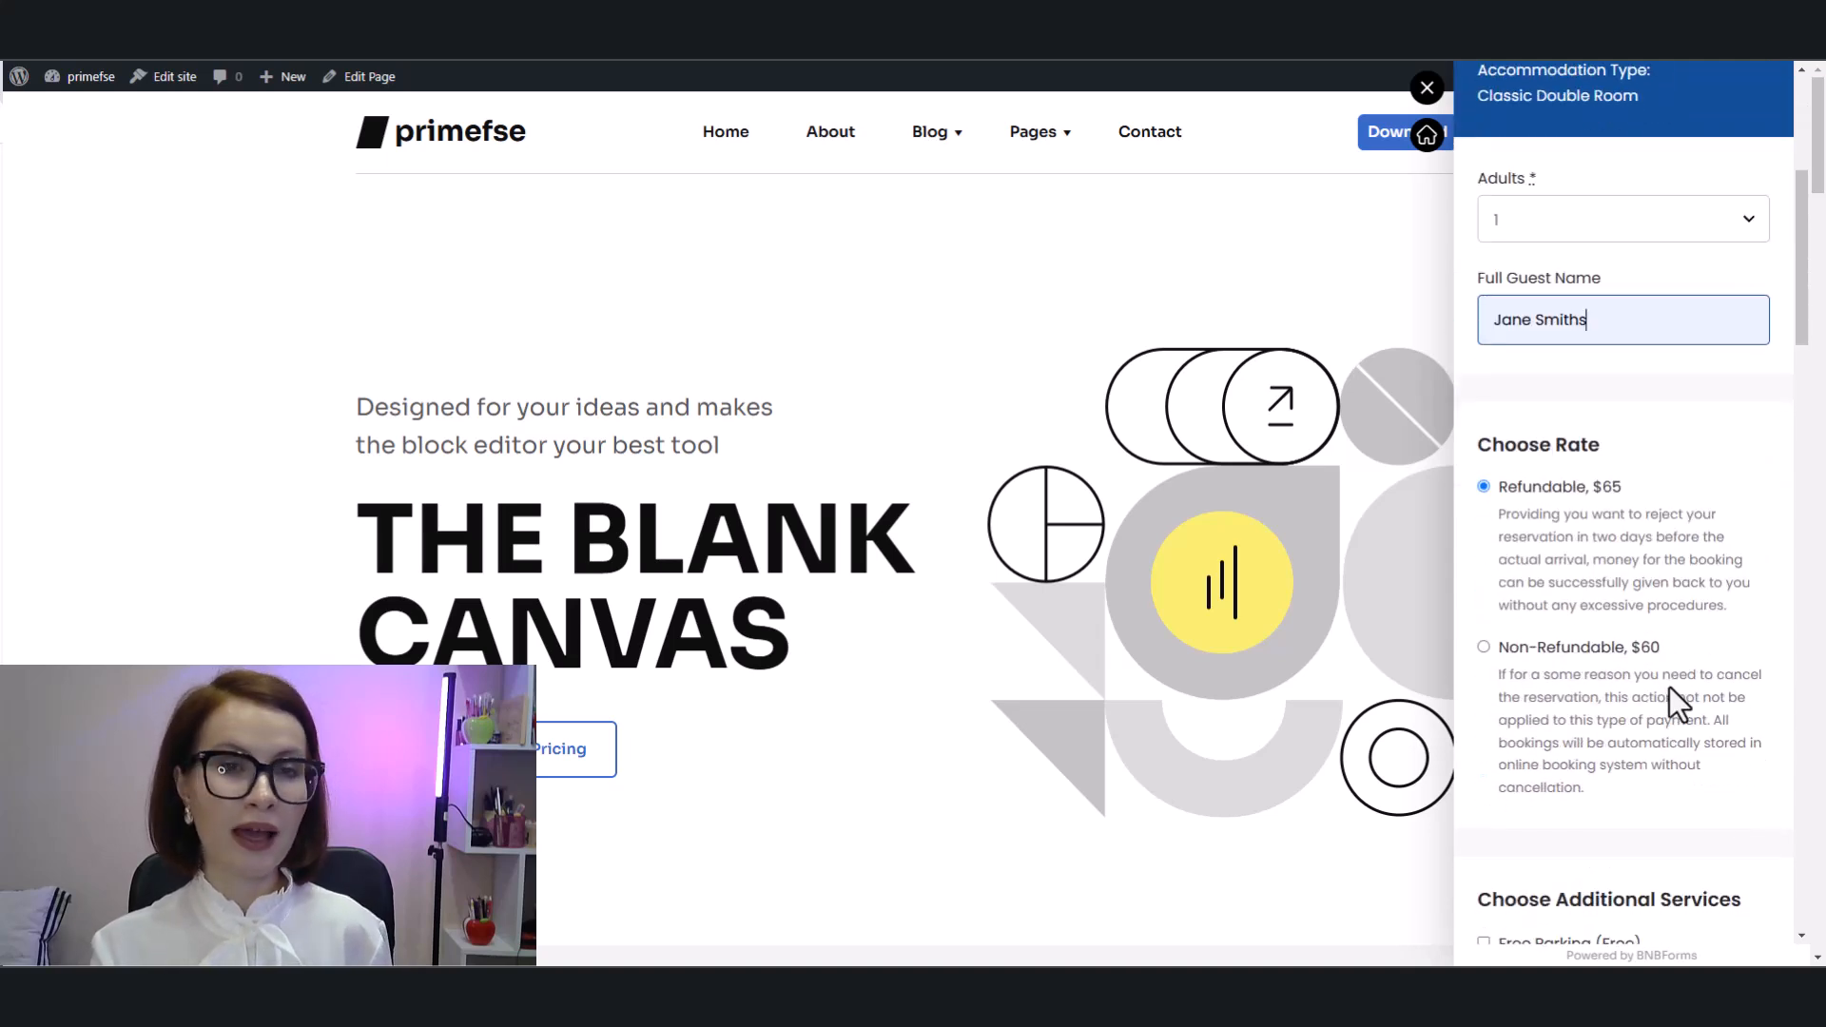
scroll(1670, 687, "down", 1)
left_click(1485, 551)
scroll(1710, 665, "down", 1)
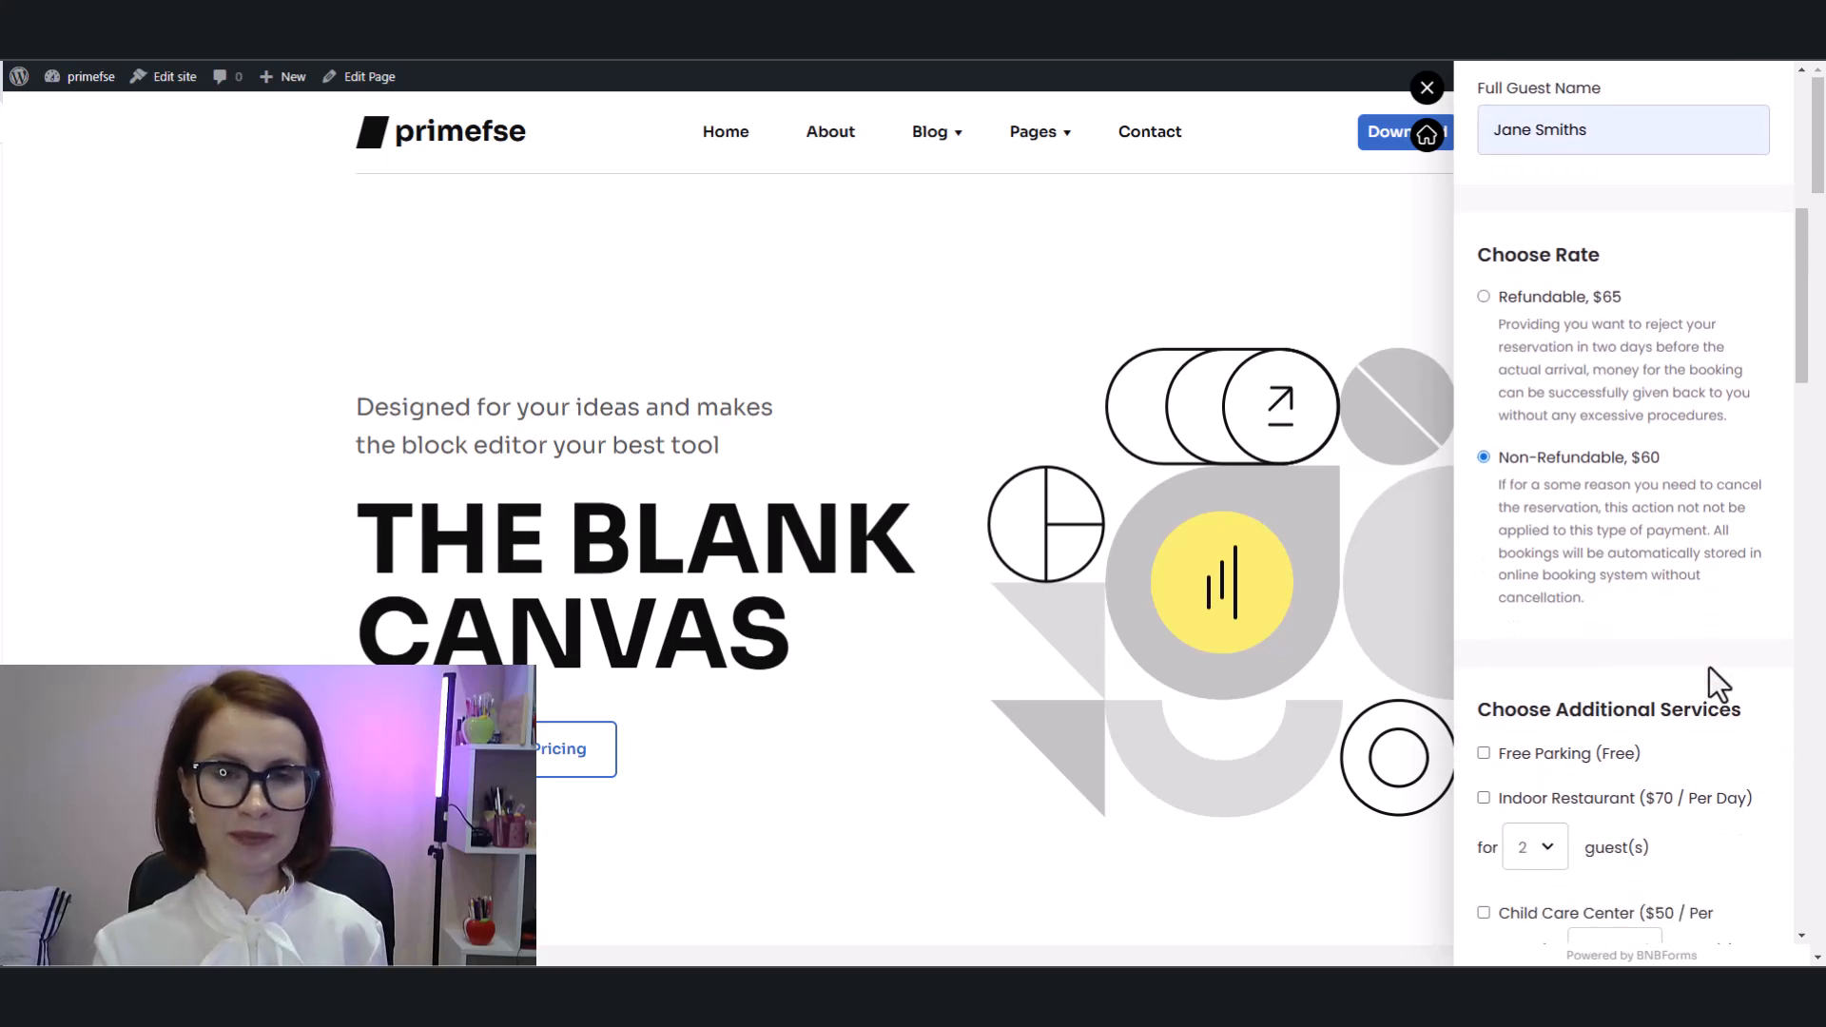
scroll(1710, 666, "down", 5)
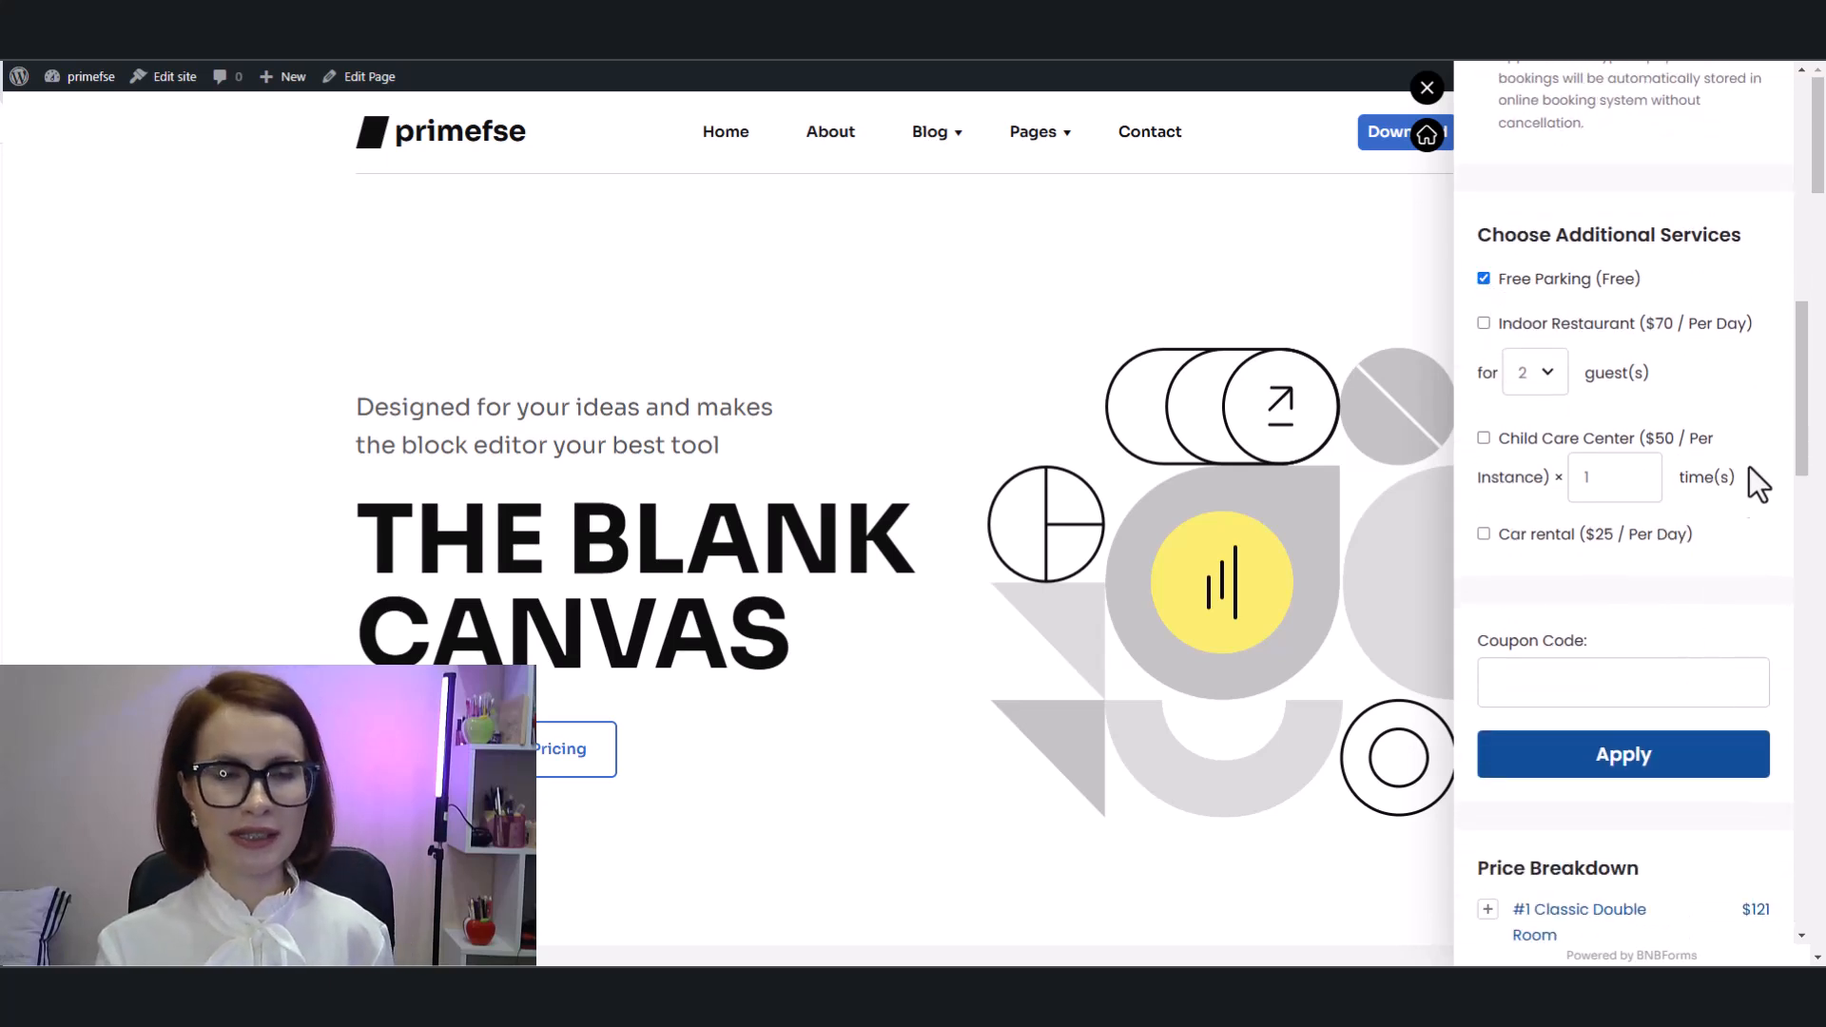
Step: Enter the coupon code GIFT25 and apply it
scroll(1731, 585, "down", 2)
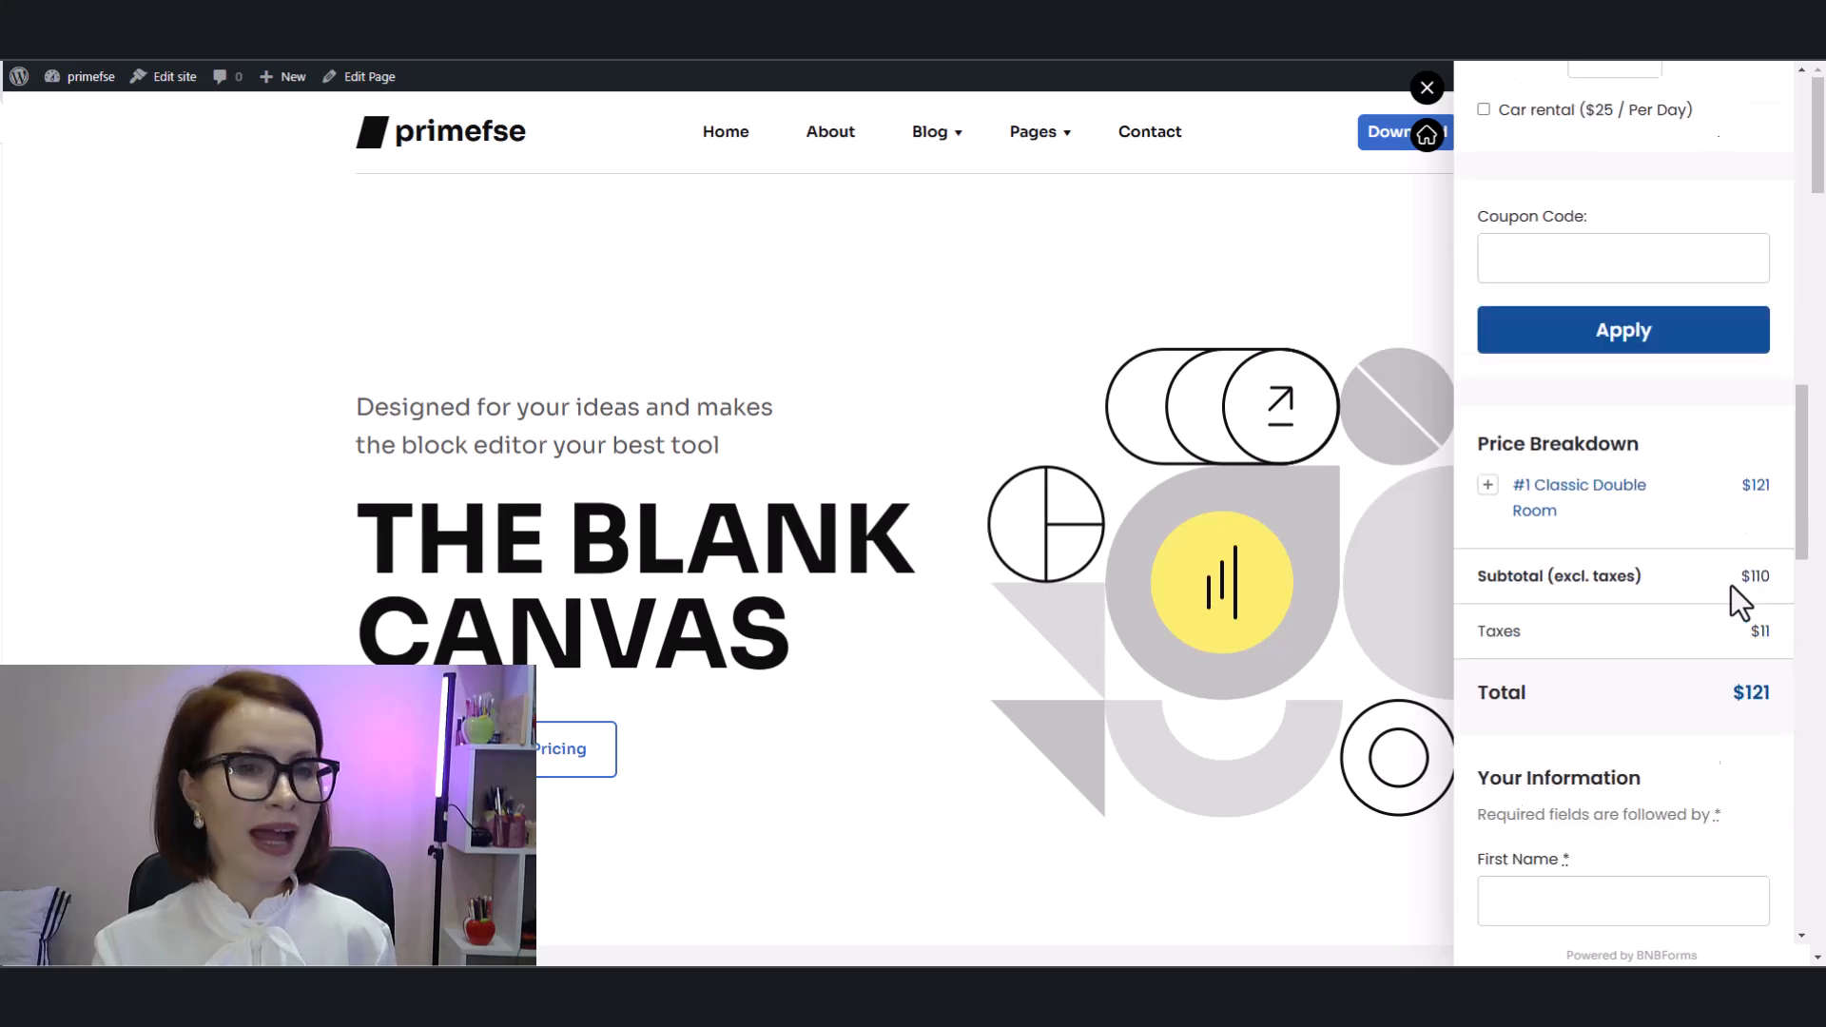
scroll(1560, 390, "up", 2)
left_click(1565, 398)
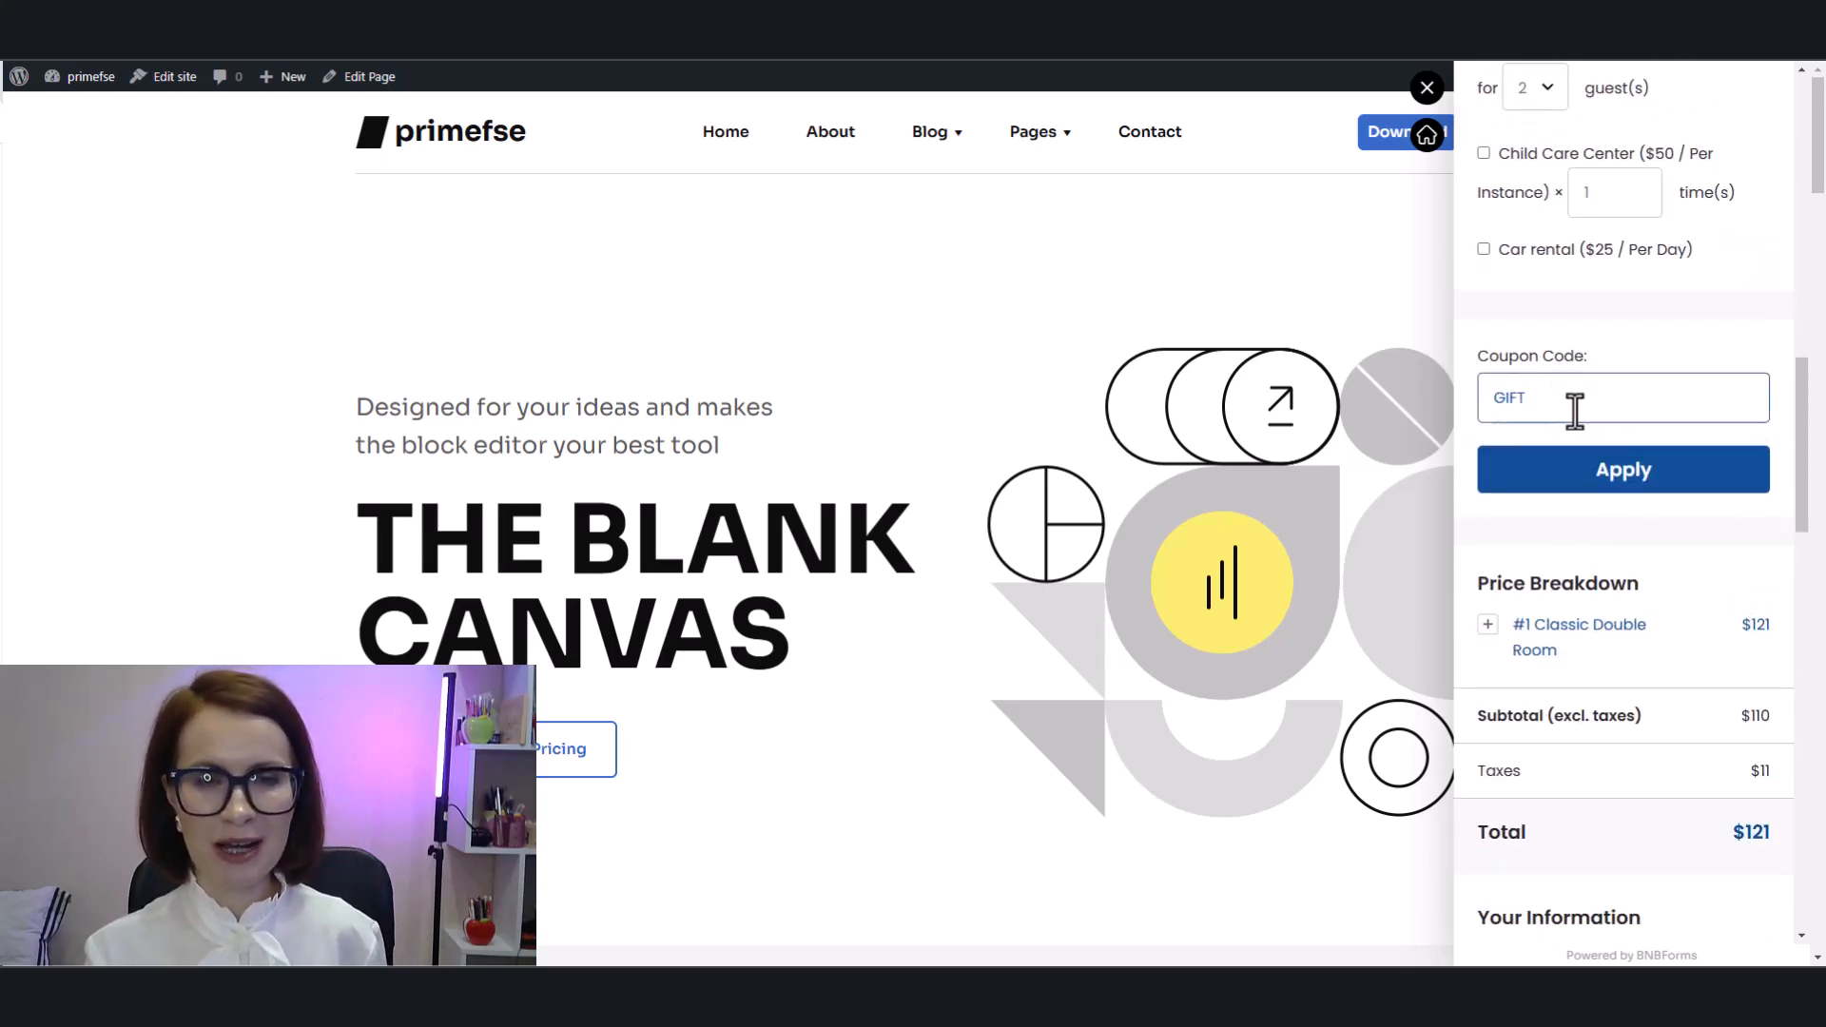
left_click(1653, 483)
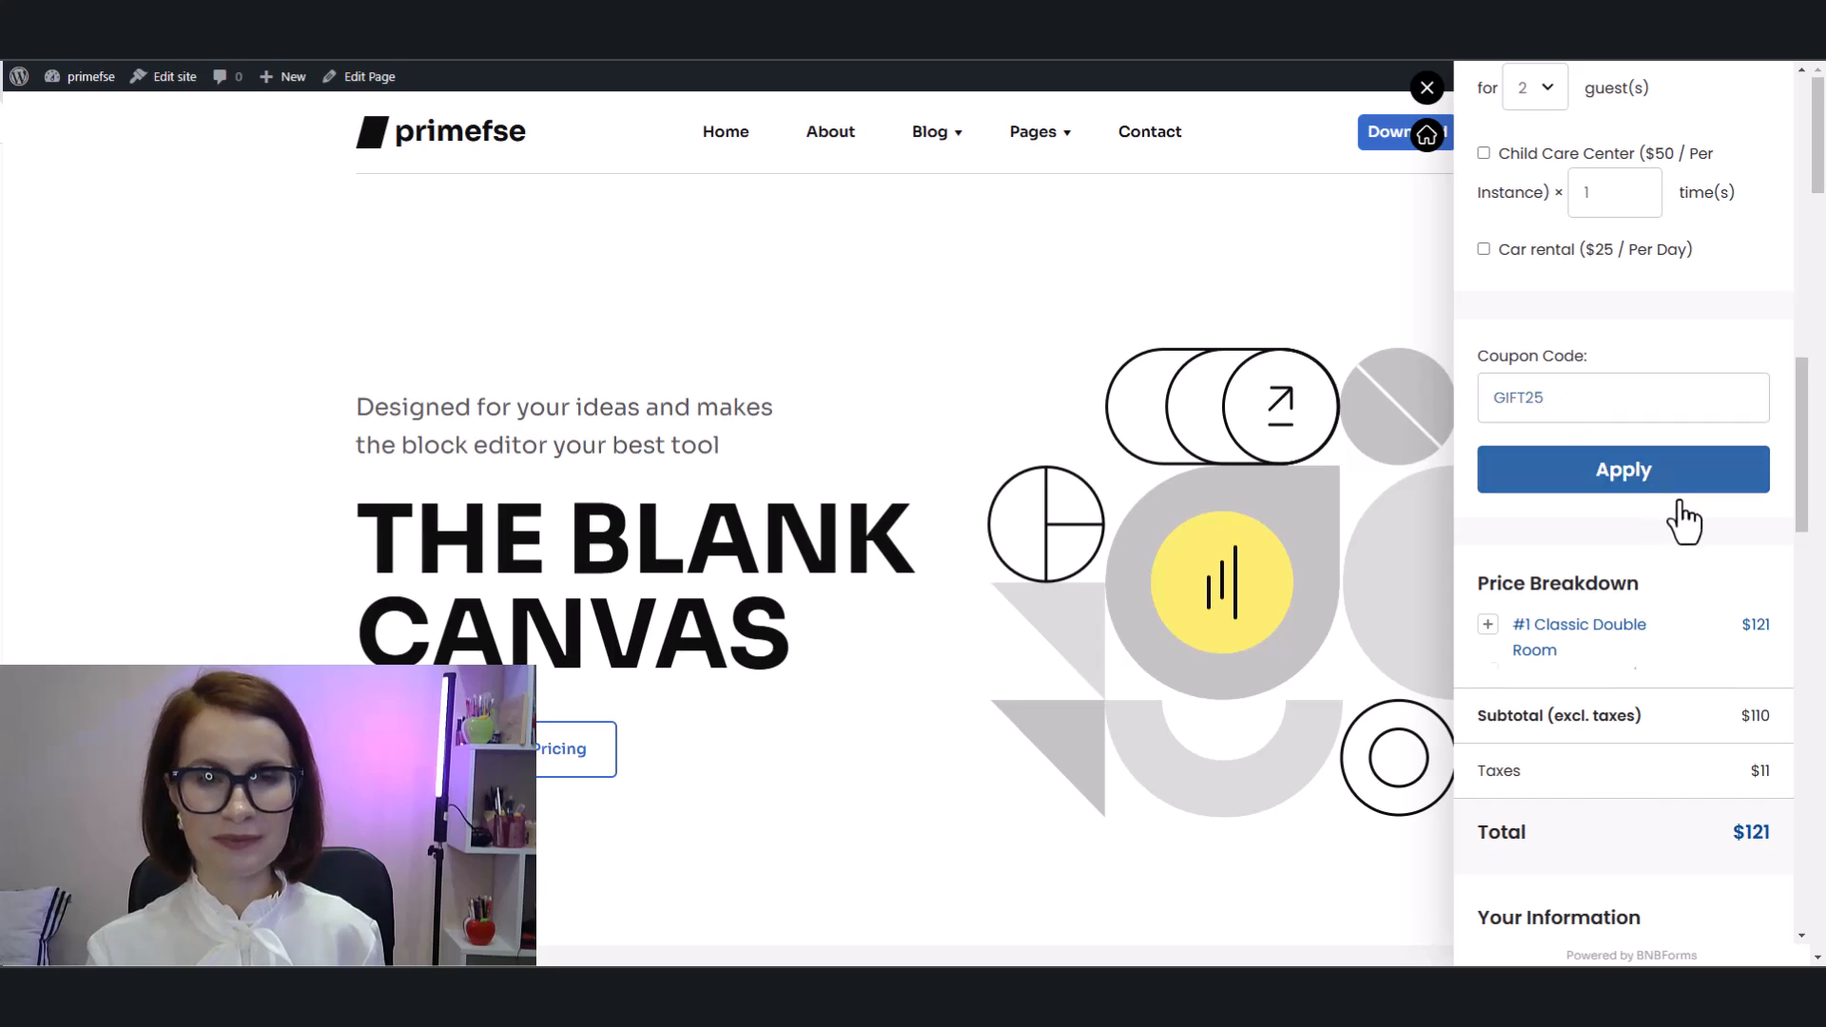
Step: Fill in the guest's first and last name in Your Information and move to the Email field
scroll(1737, 528, "down", 3)
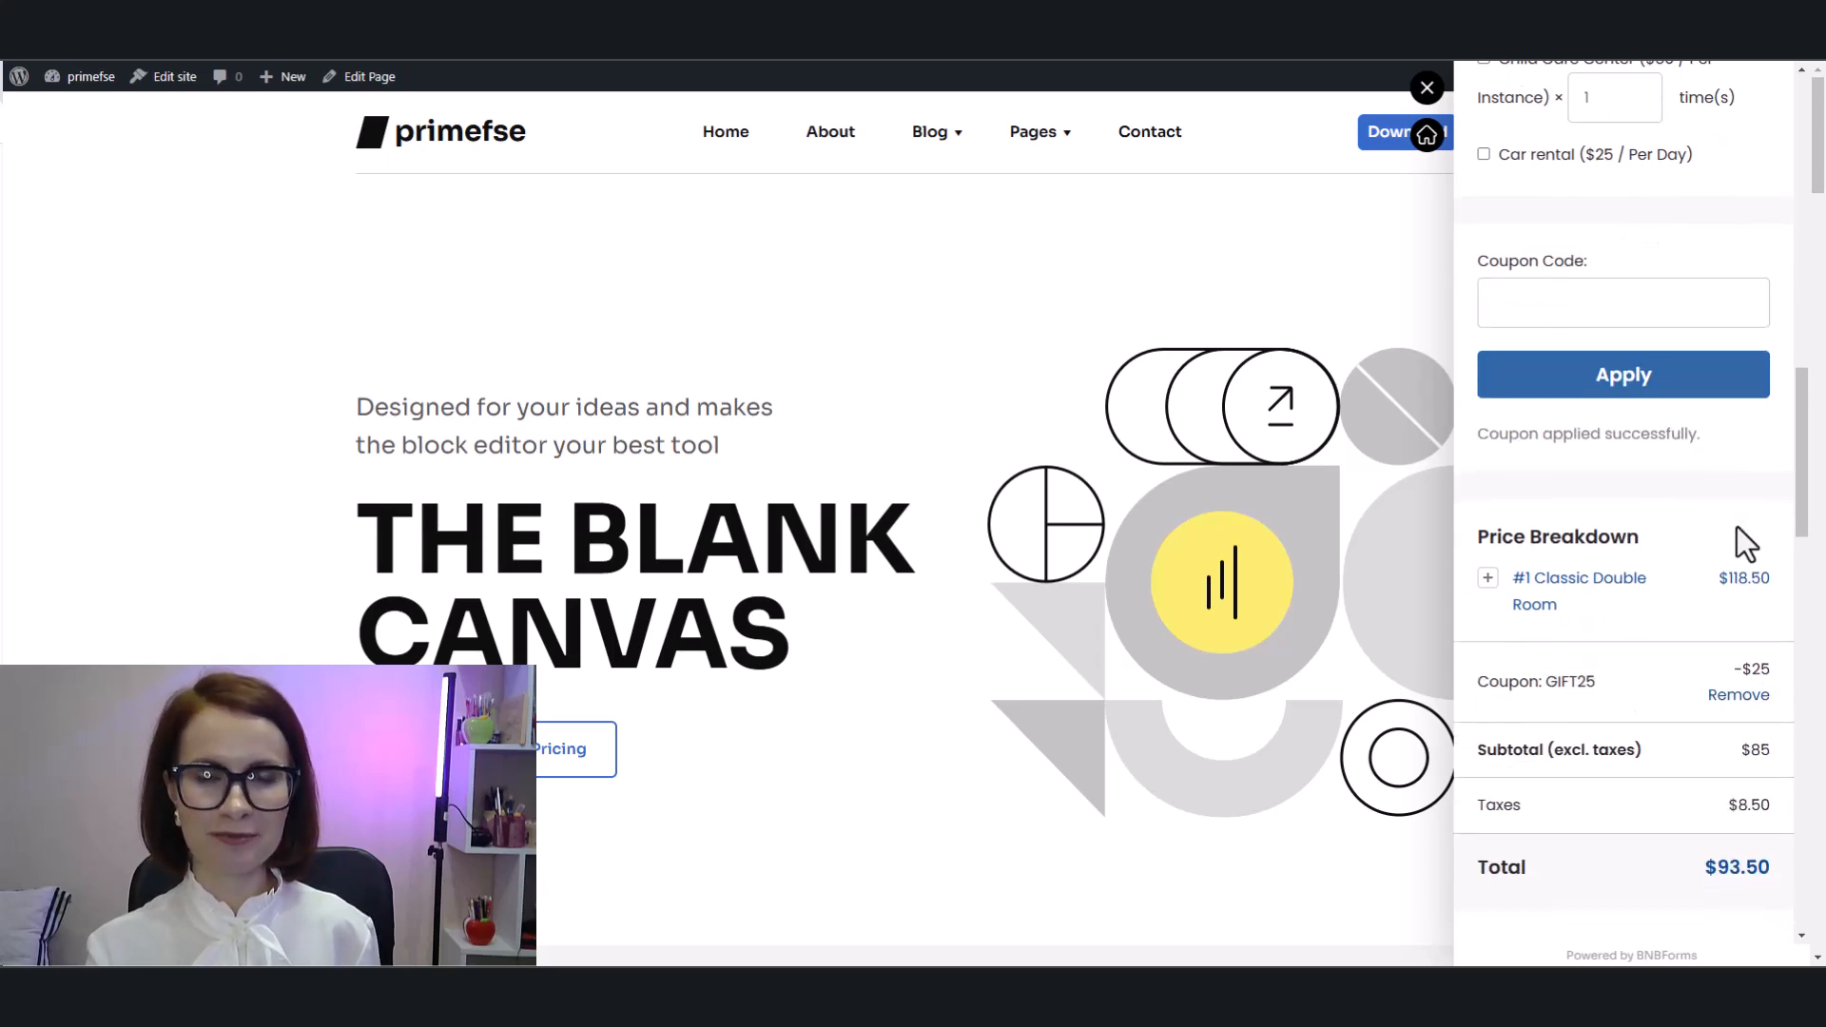
scroll(1737, 527, "down", 2)
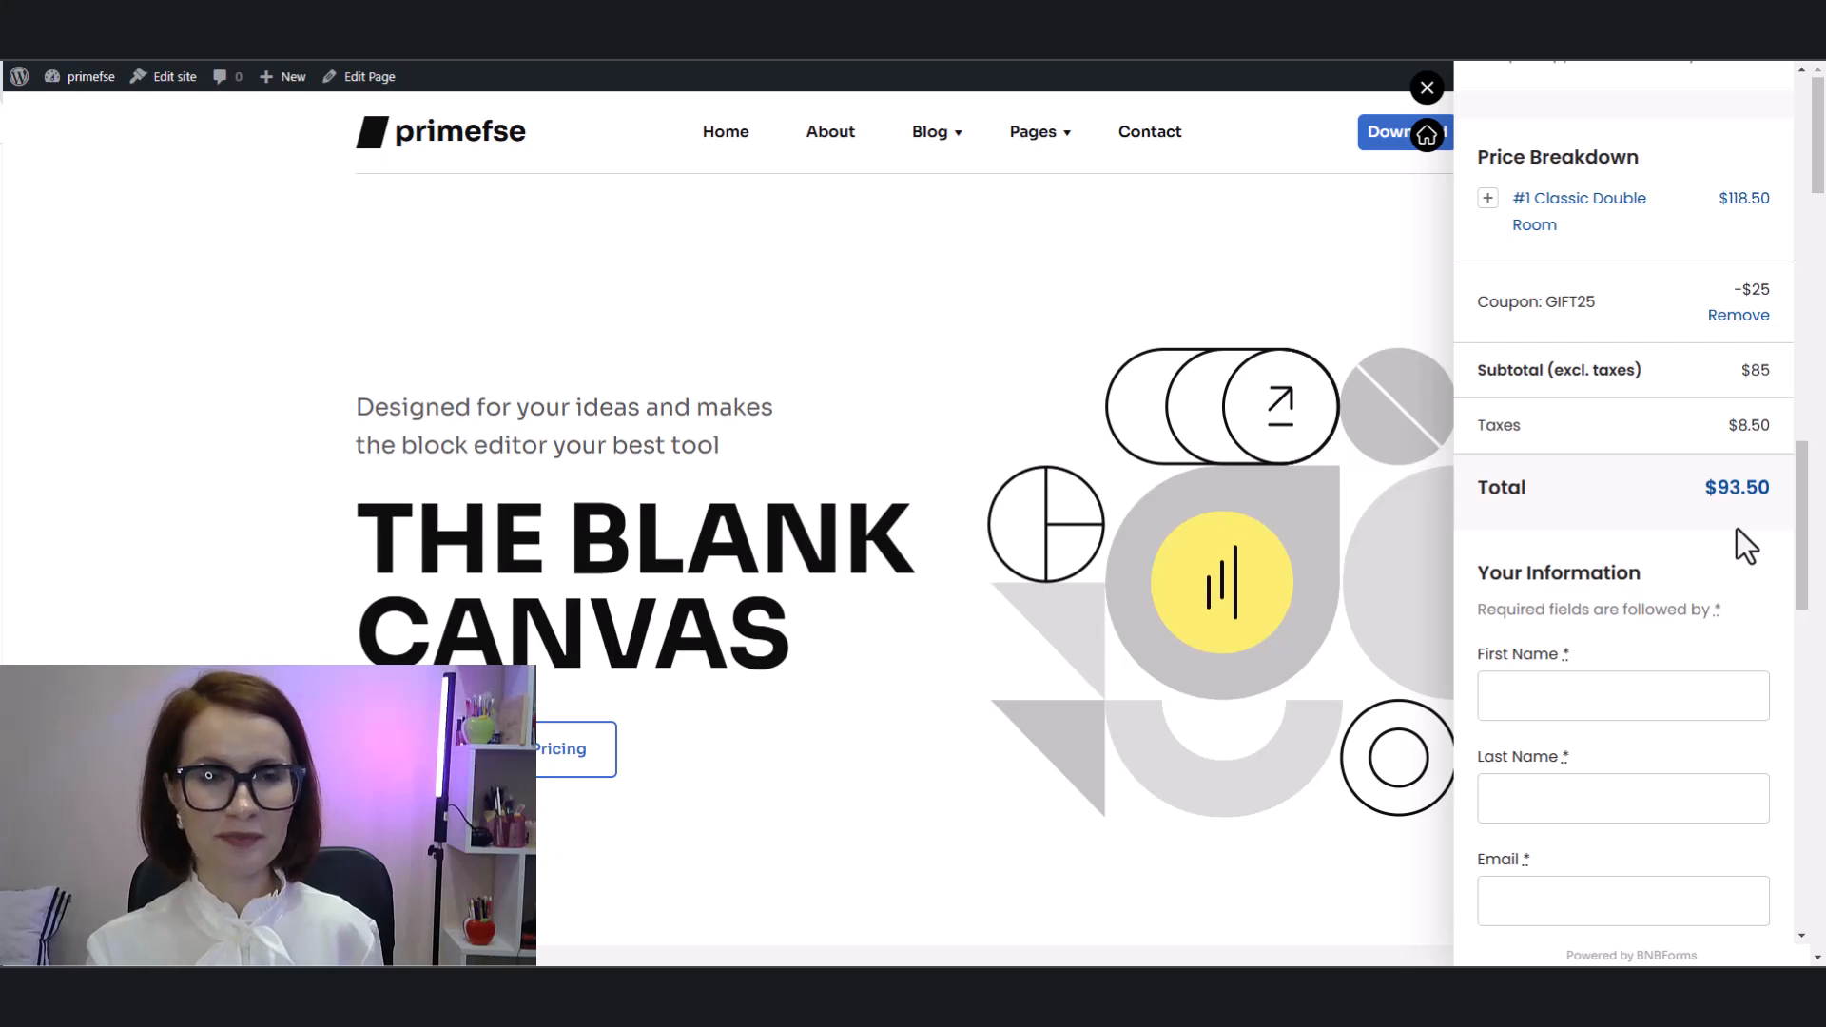
scroll(1737, 527, "down", 3)
scroll(1737, 528, "down", 1)
left_click(1614, 314)
left_click(1646, 403)
left_click(1646, 415)
left_click(1671, 514)
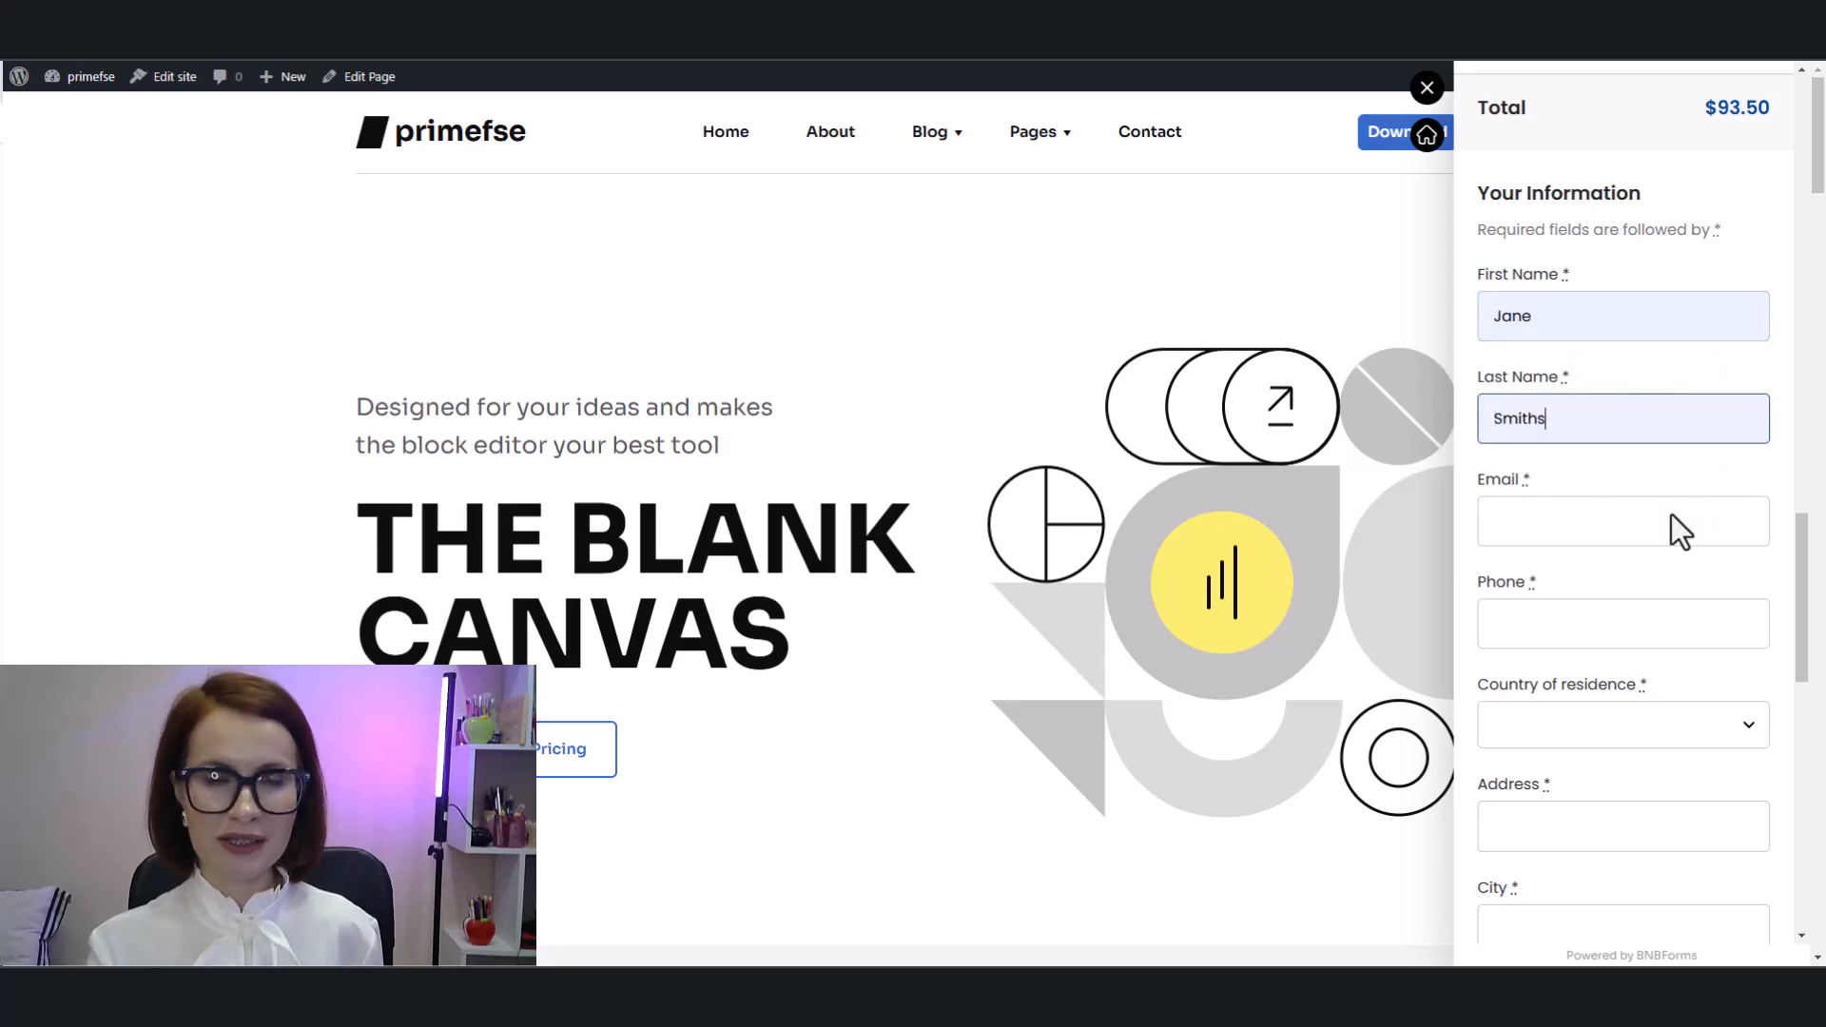
left_click(1670, 515)
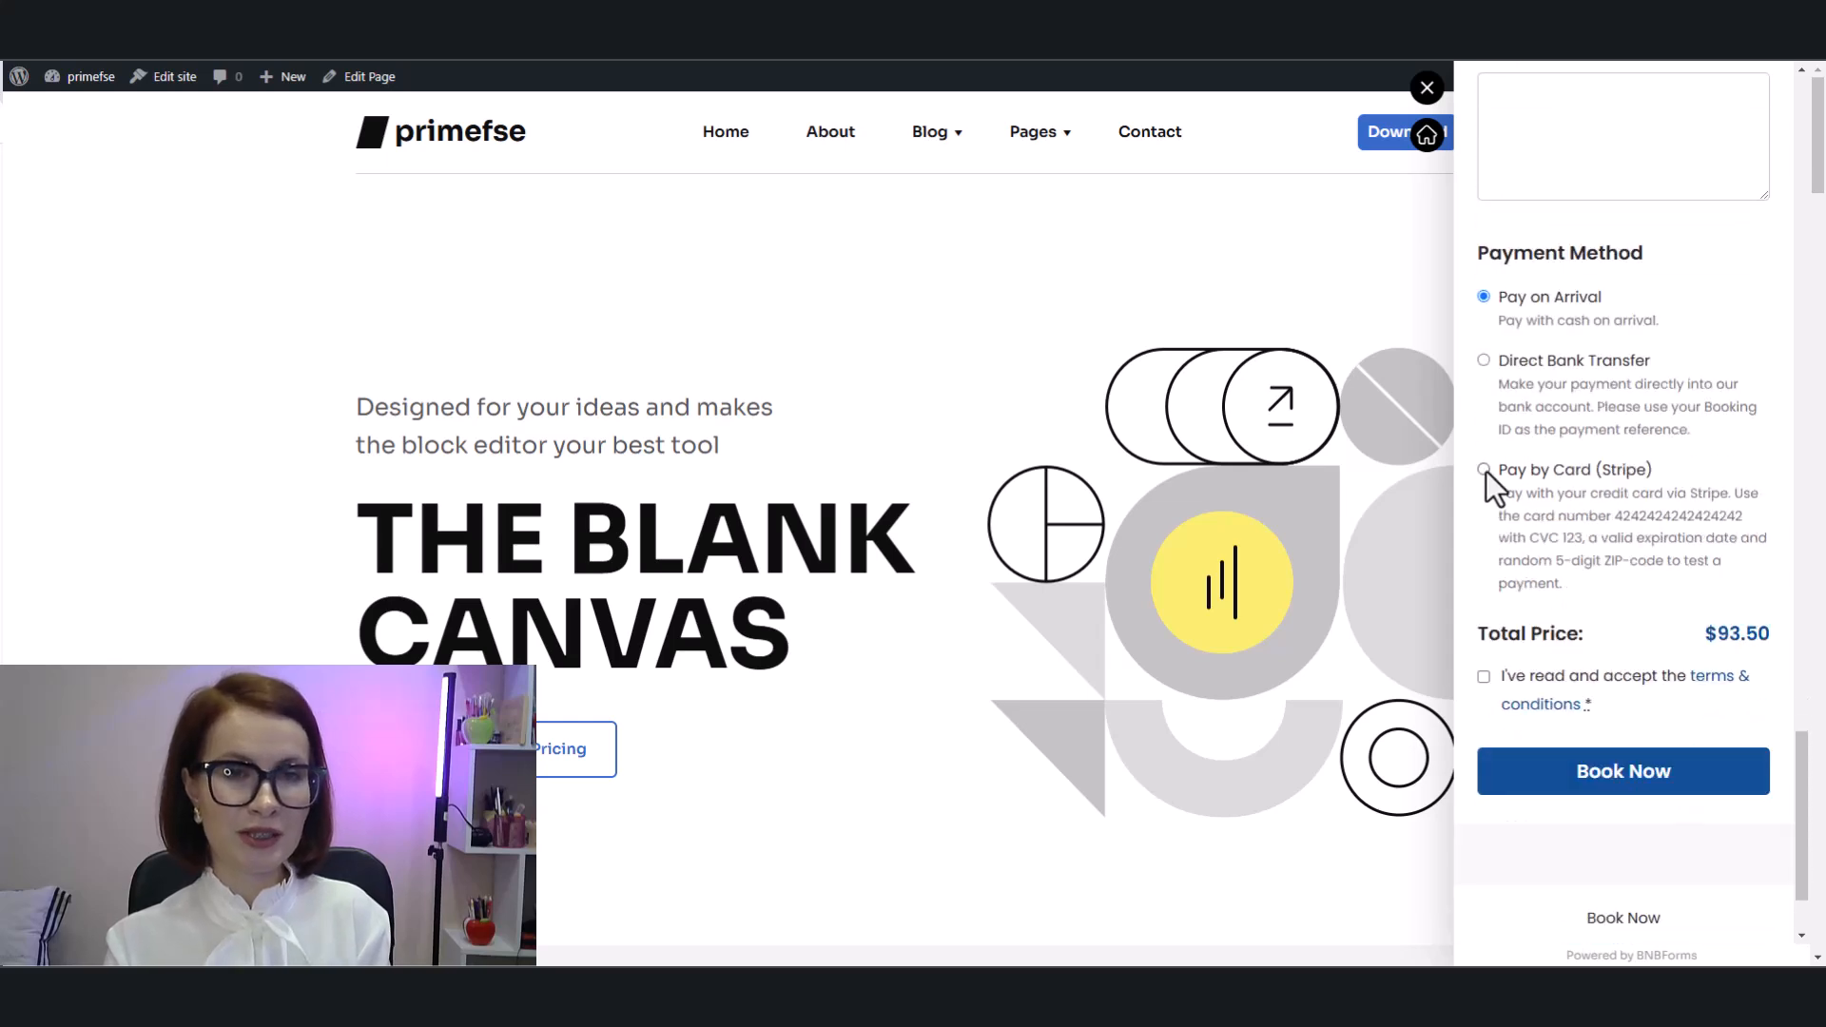
Step: Select Pay by Card (Stripe), paste the test card number with its expiry and CVC, and accept the terms and conditions
left_click(1484, 470)
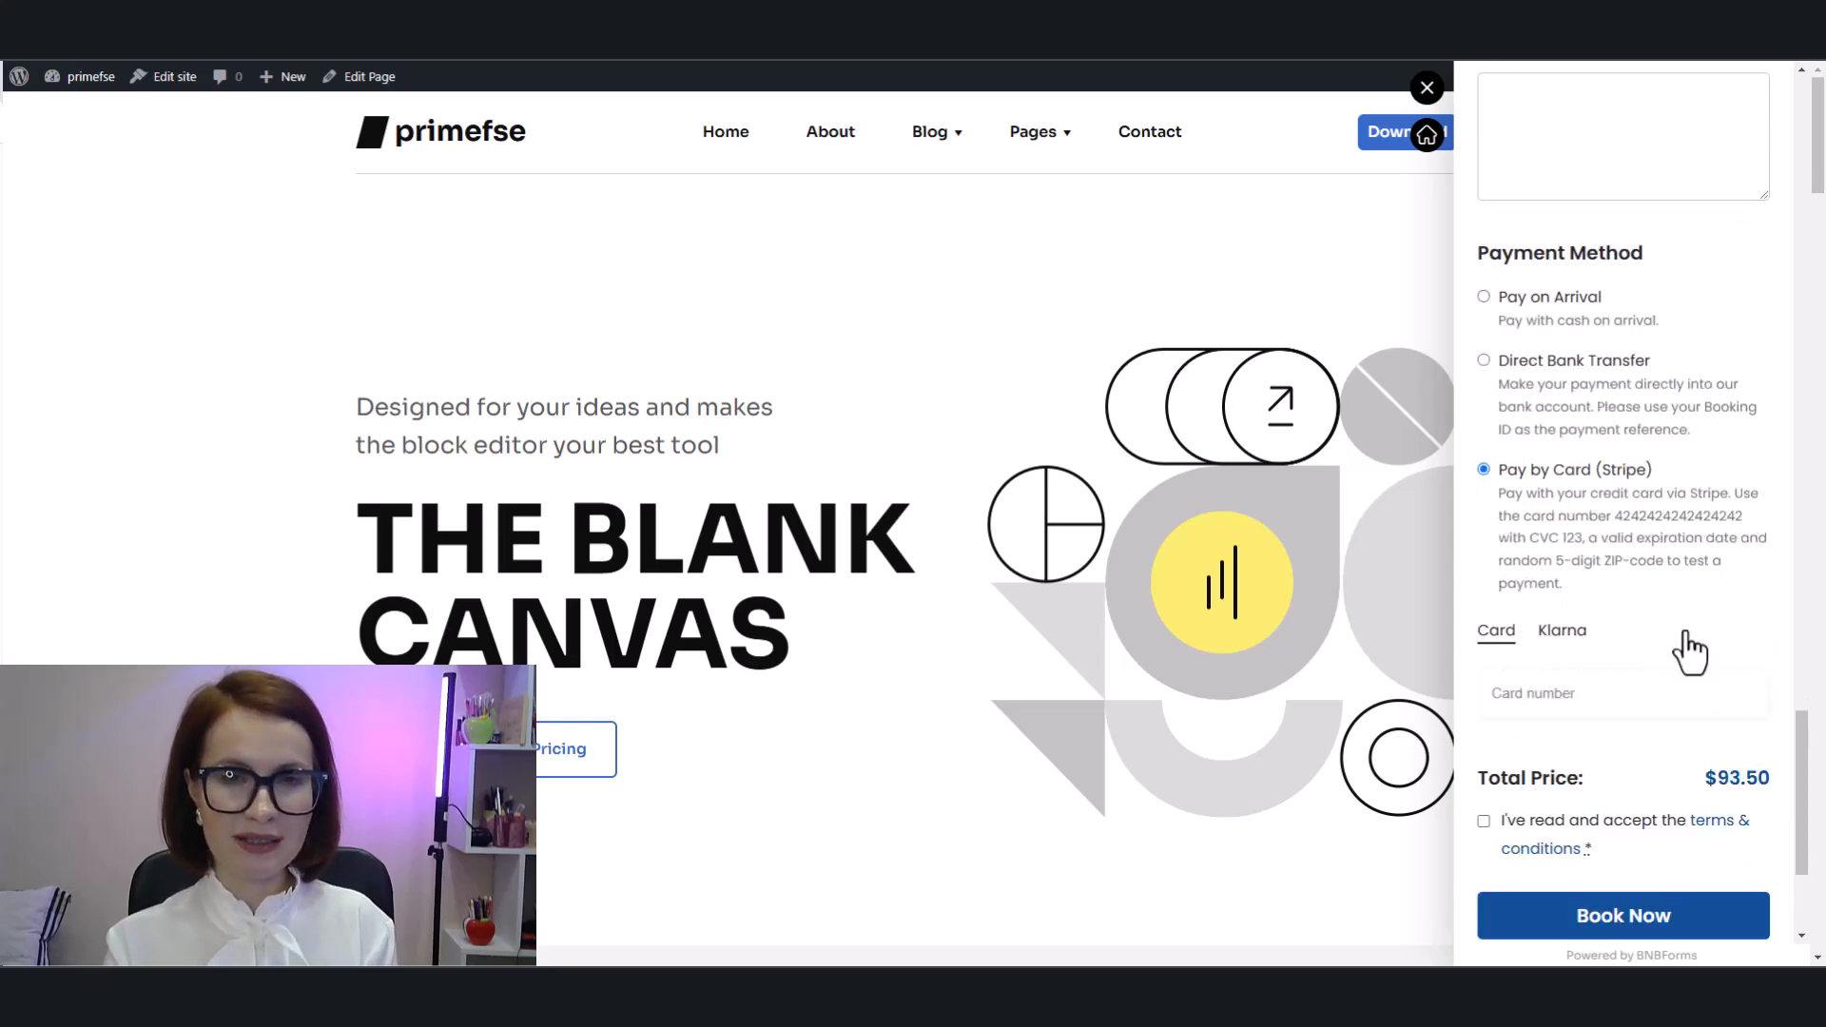
scroll(1513, 518, "down", 2)
right_click(1500, 506)
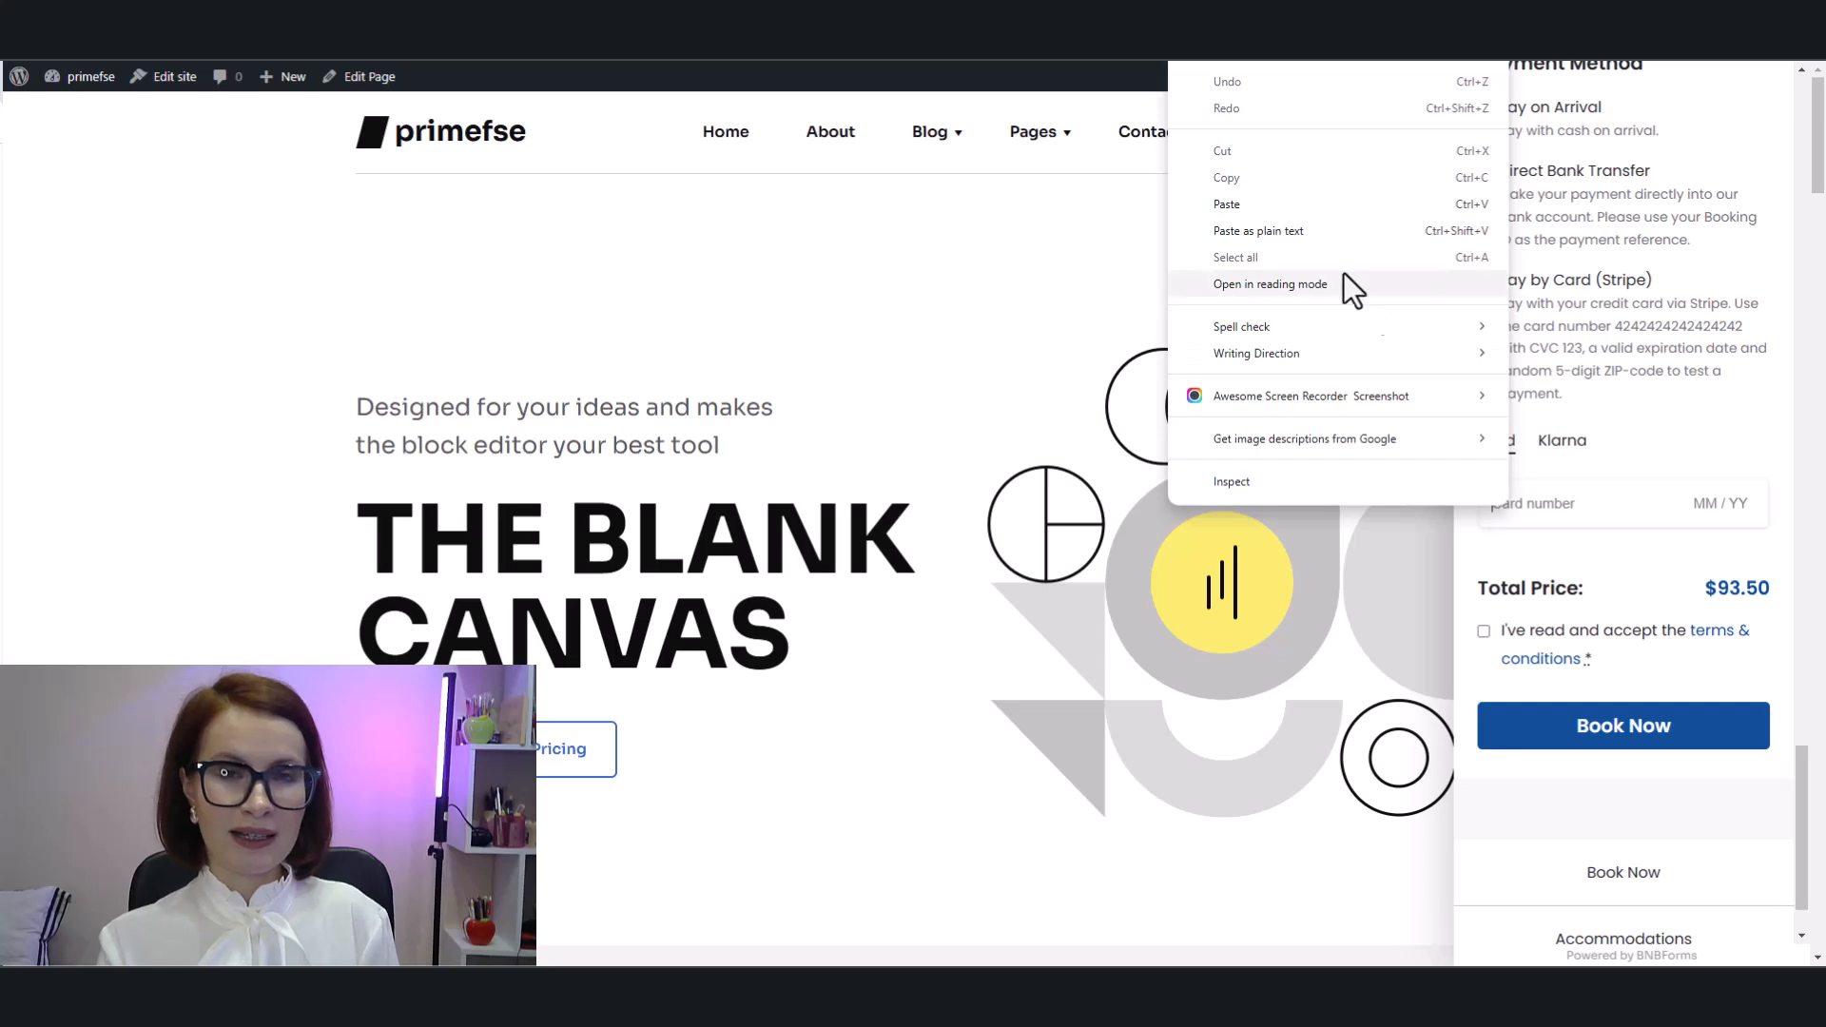
left_click(1290, 204)
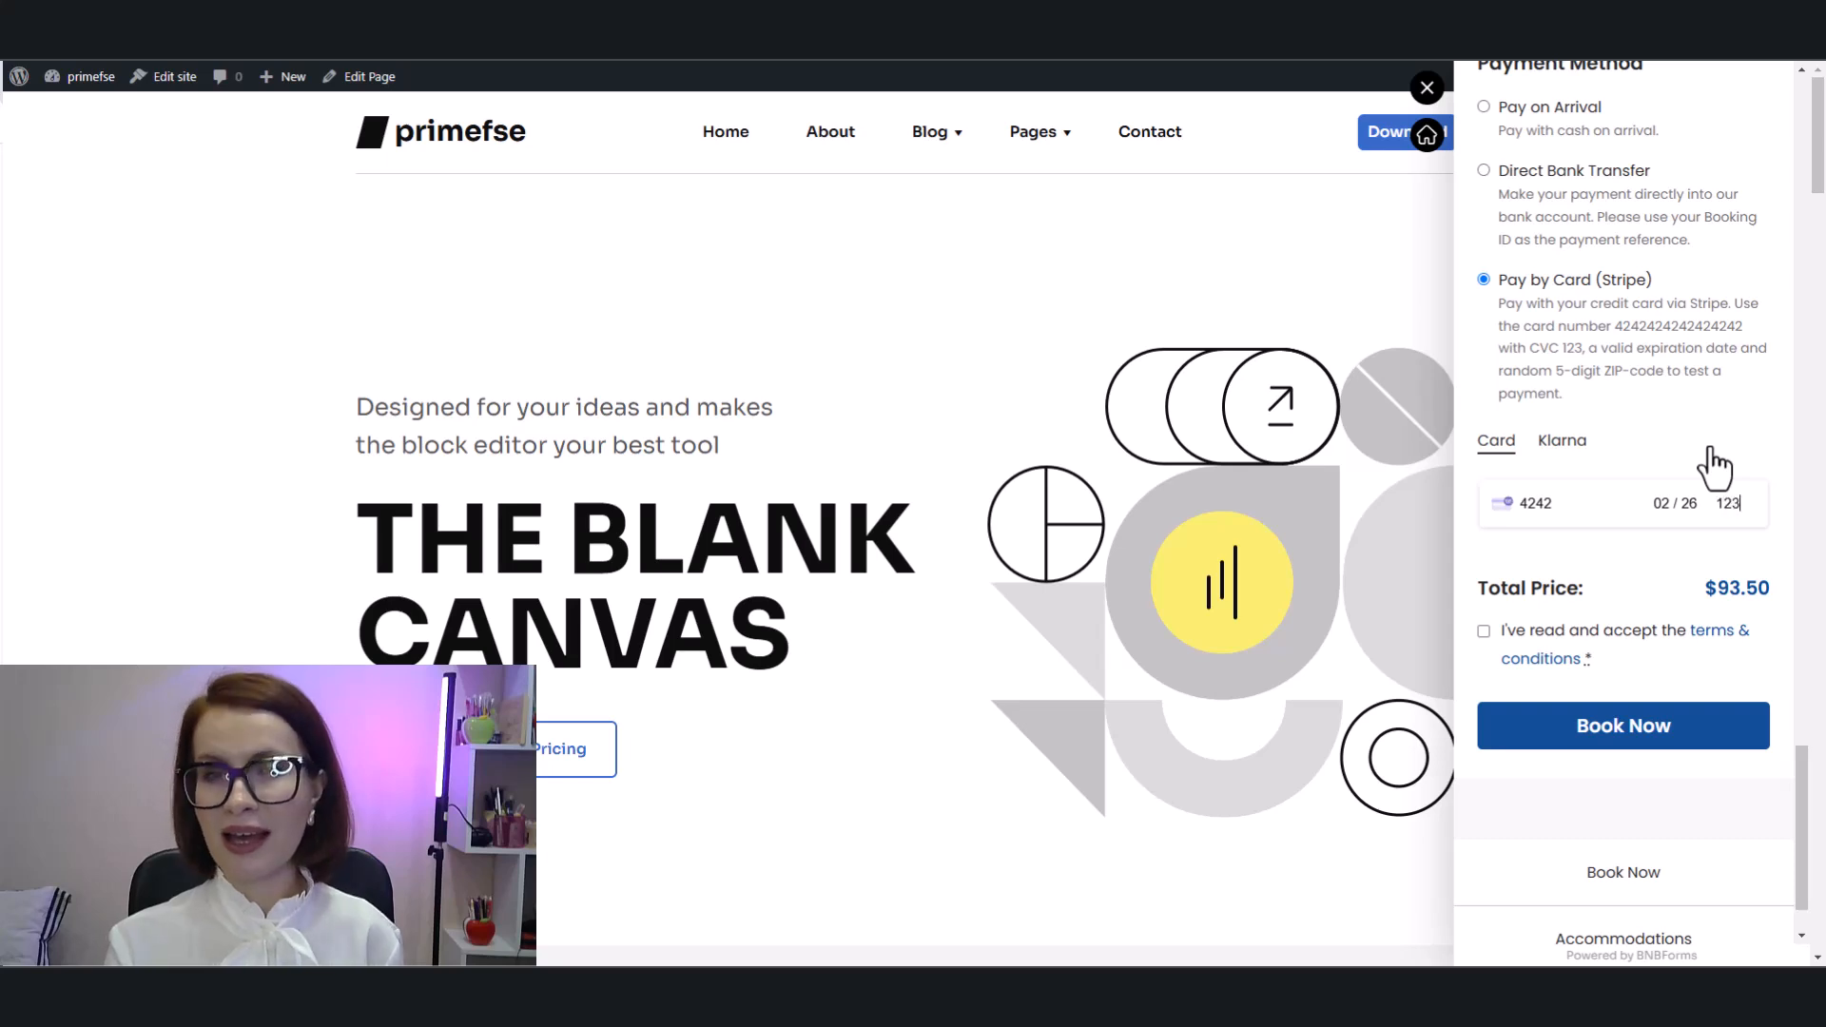
left_click(1485, 630)
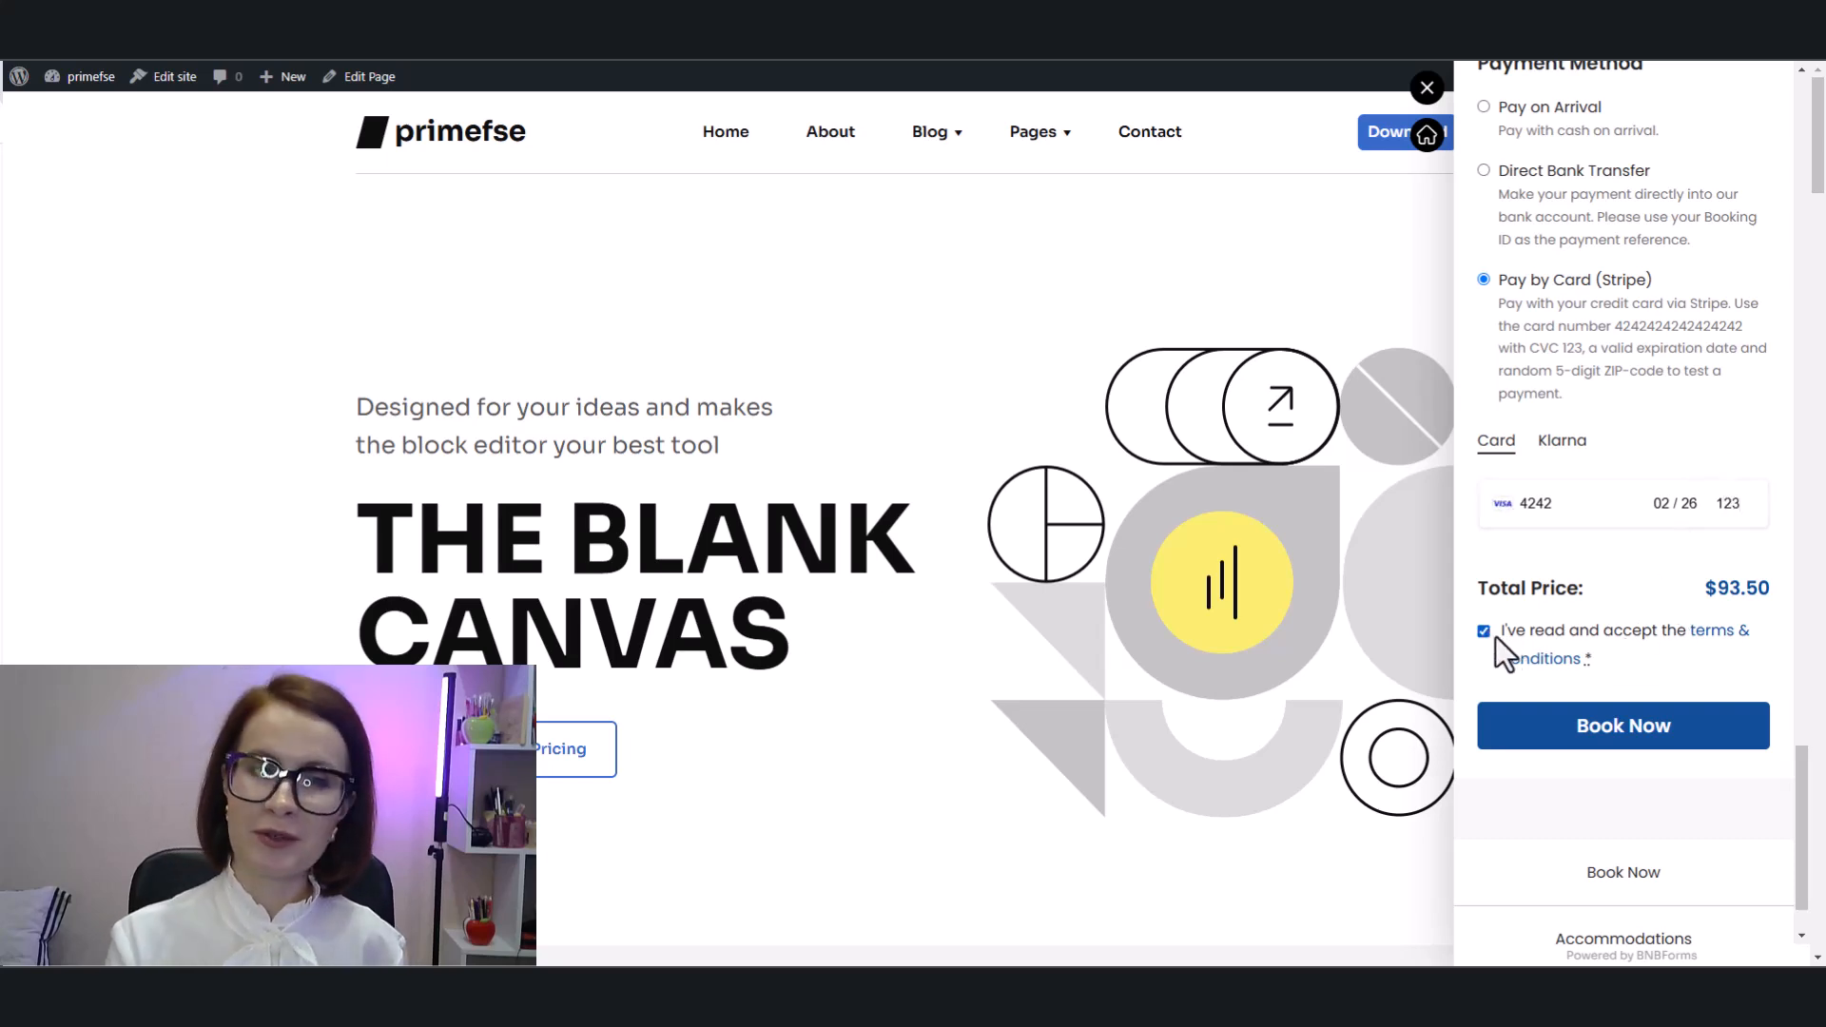
Step: Submit the booking, decline the browser's offers to save the card and address, and review the booking confirmation and its email
left_click(1633, 756)
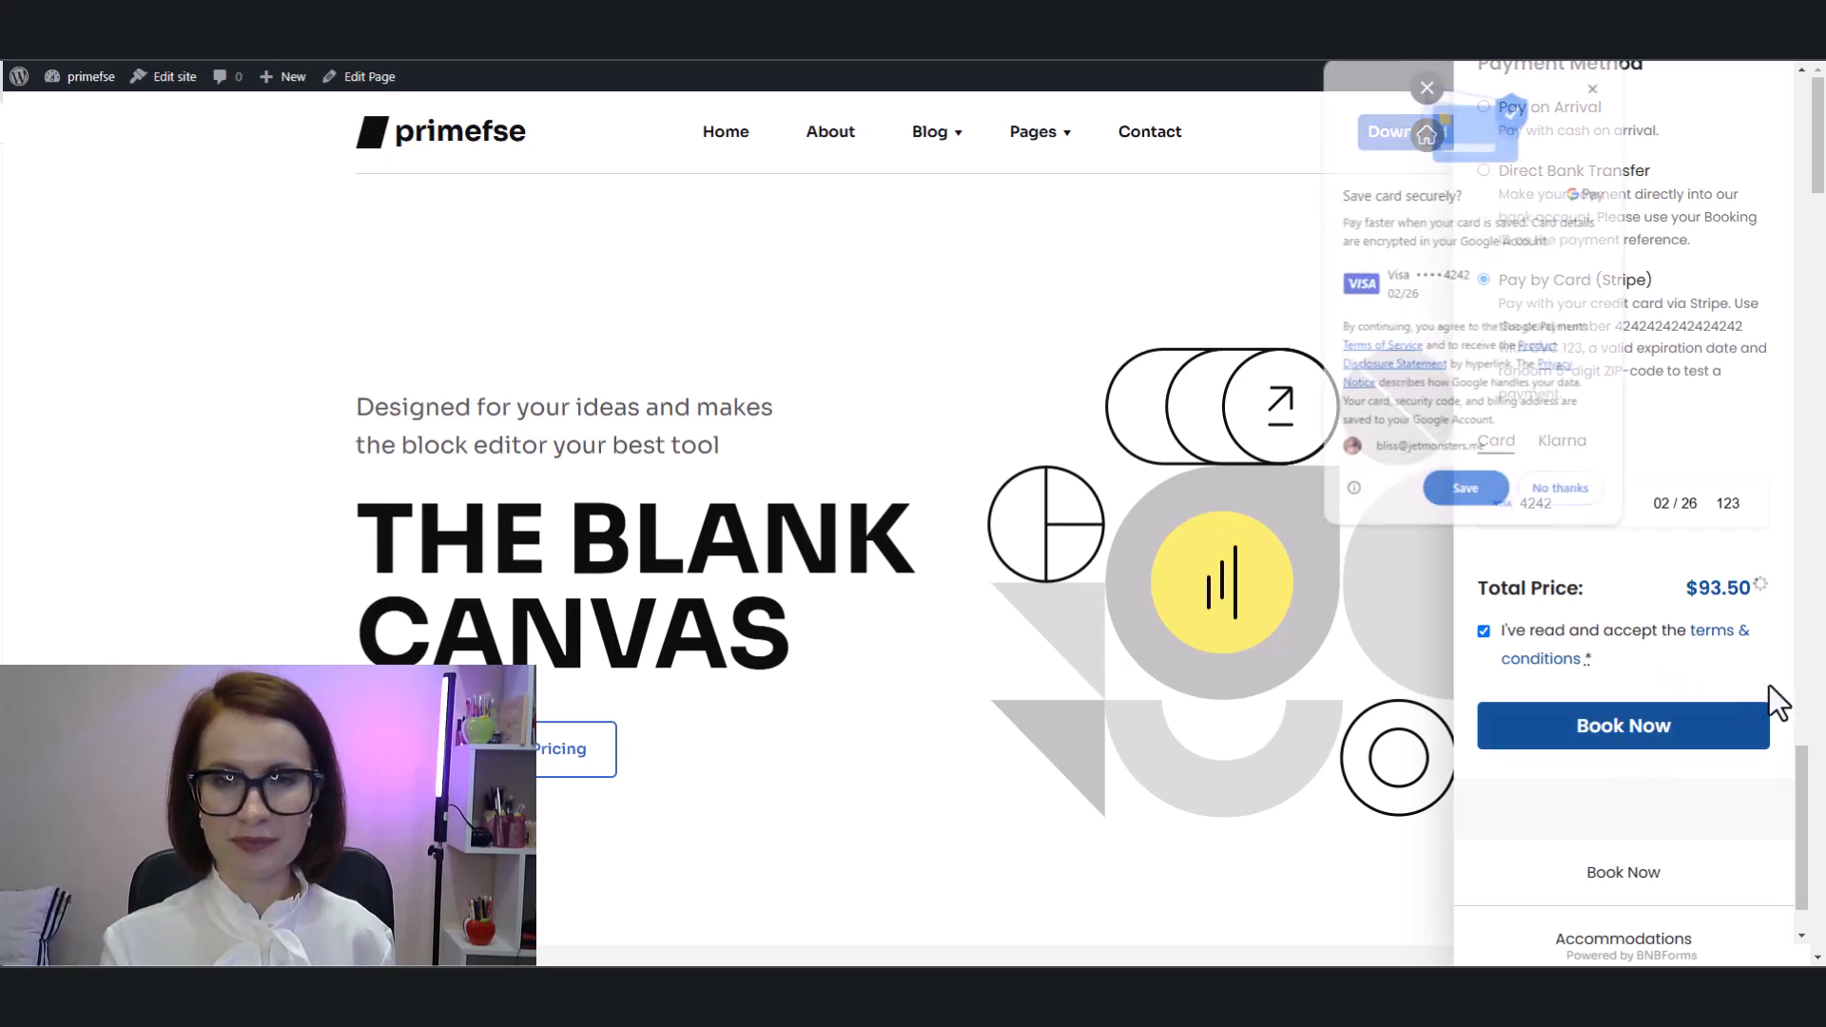
left_click(1552, 495)
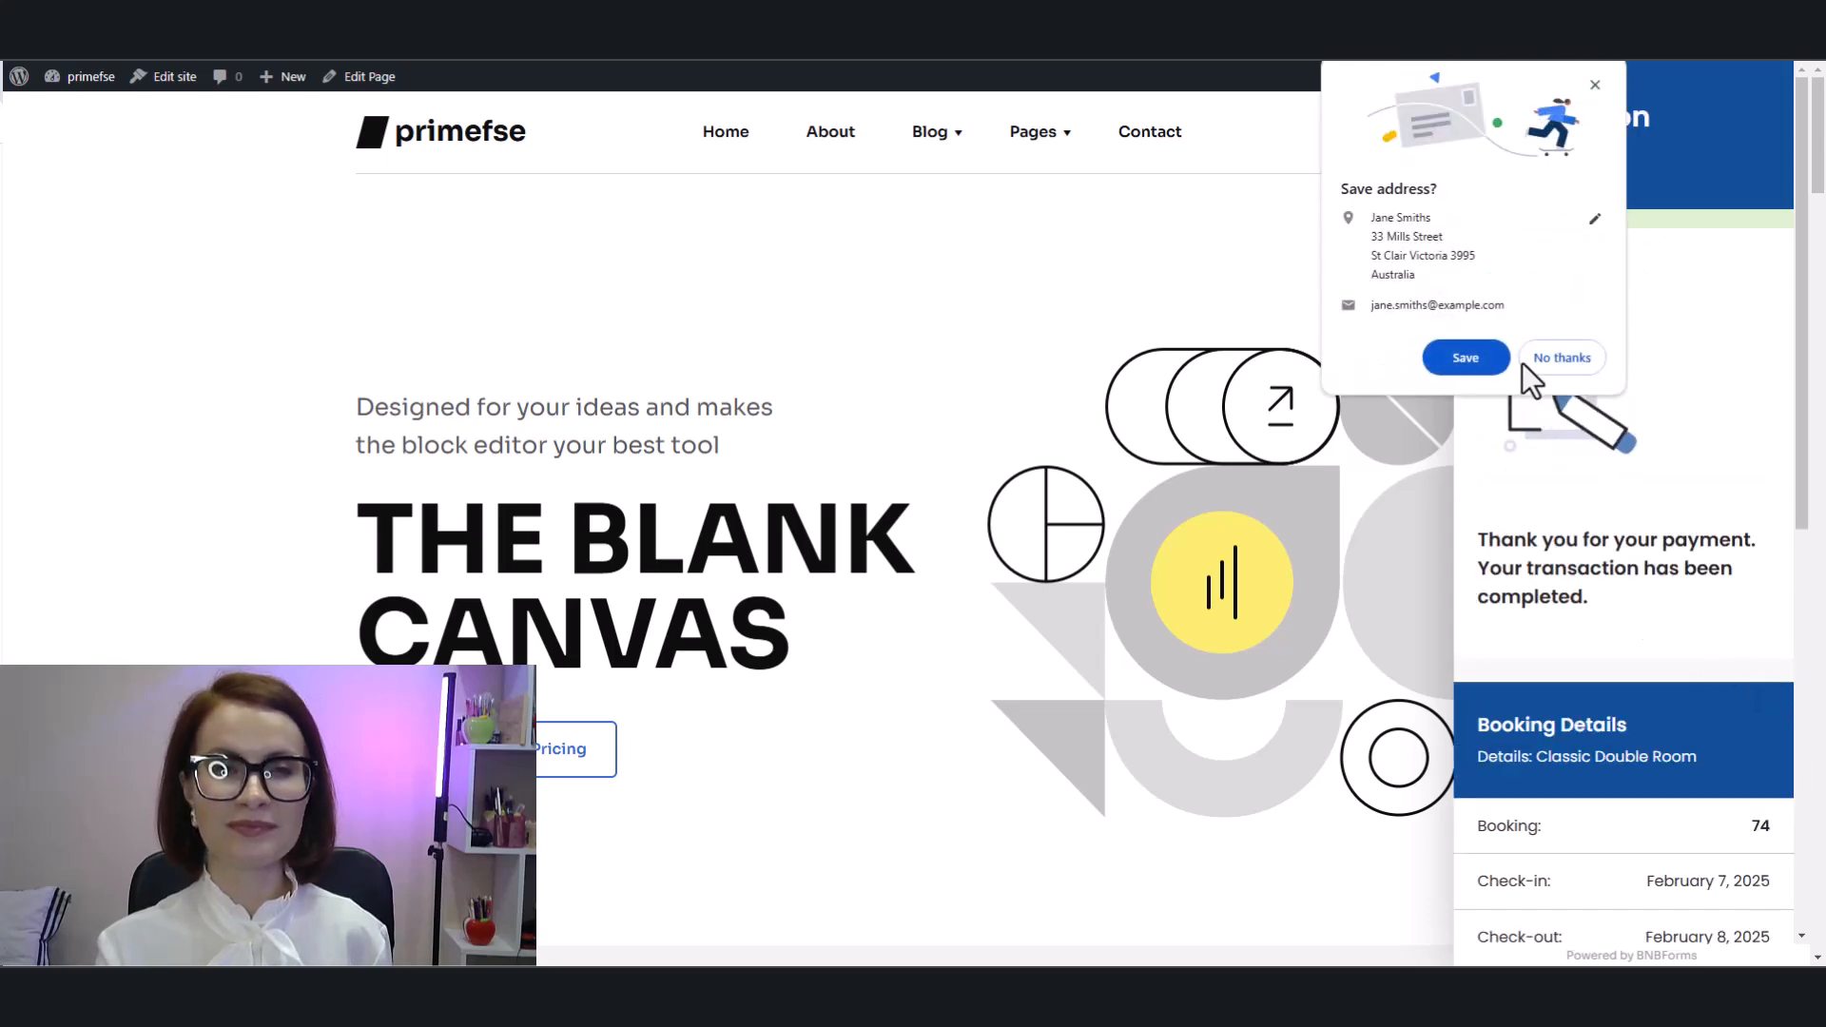
left_click(1560, 357)
scroll(1784, 657, "down", 5)
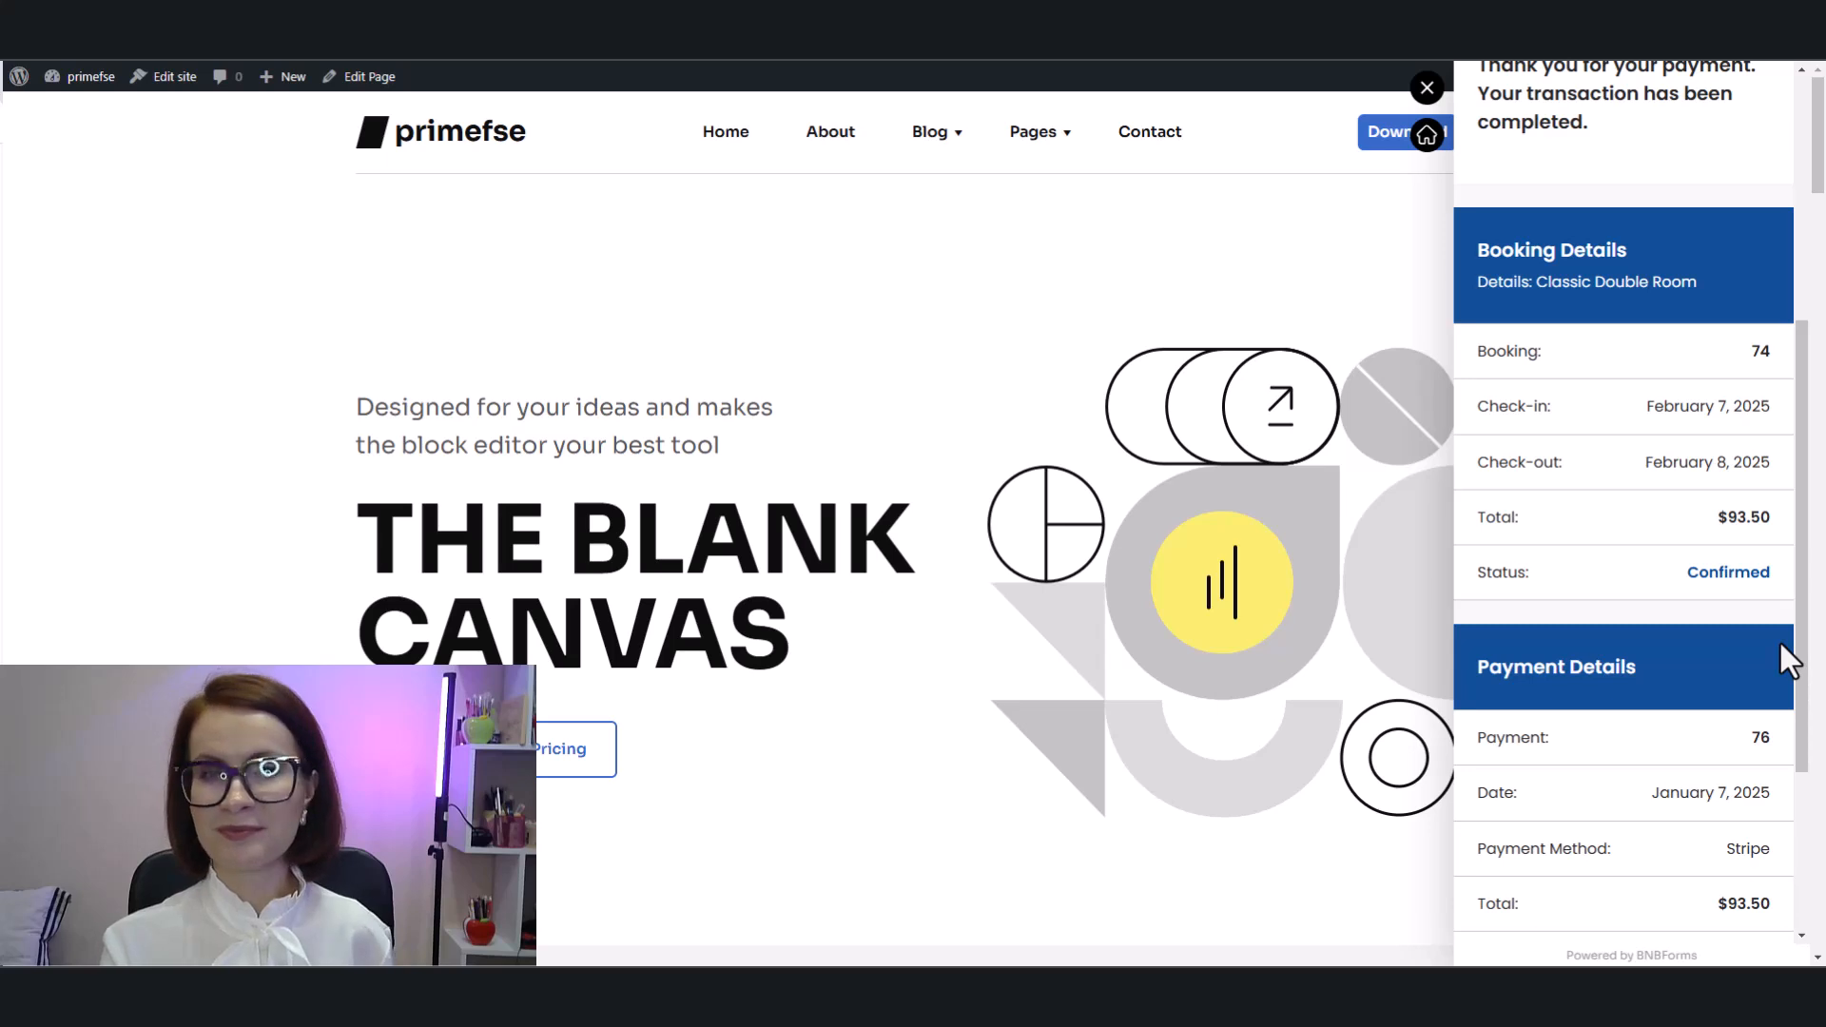
scroll(1781, 643, "down", 3)
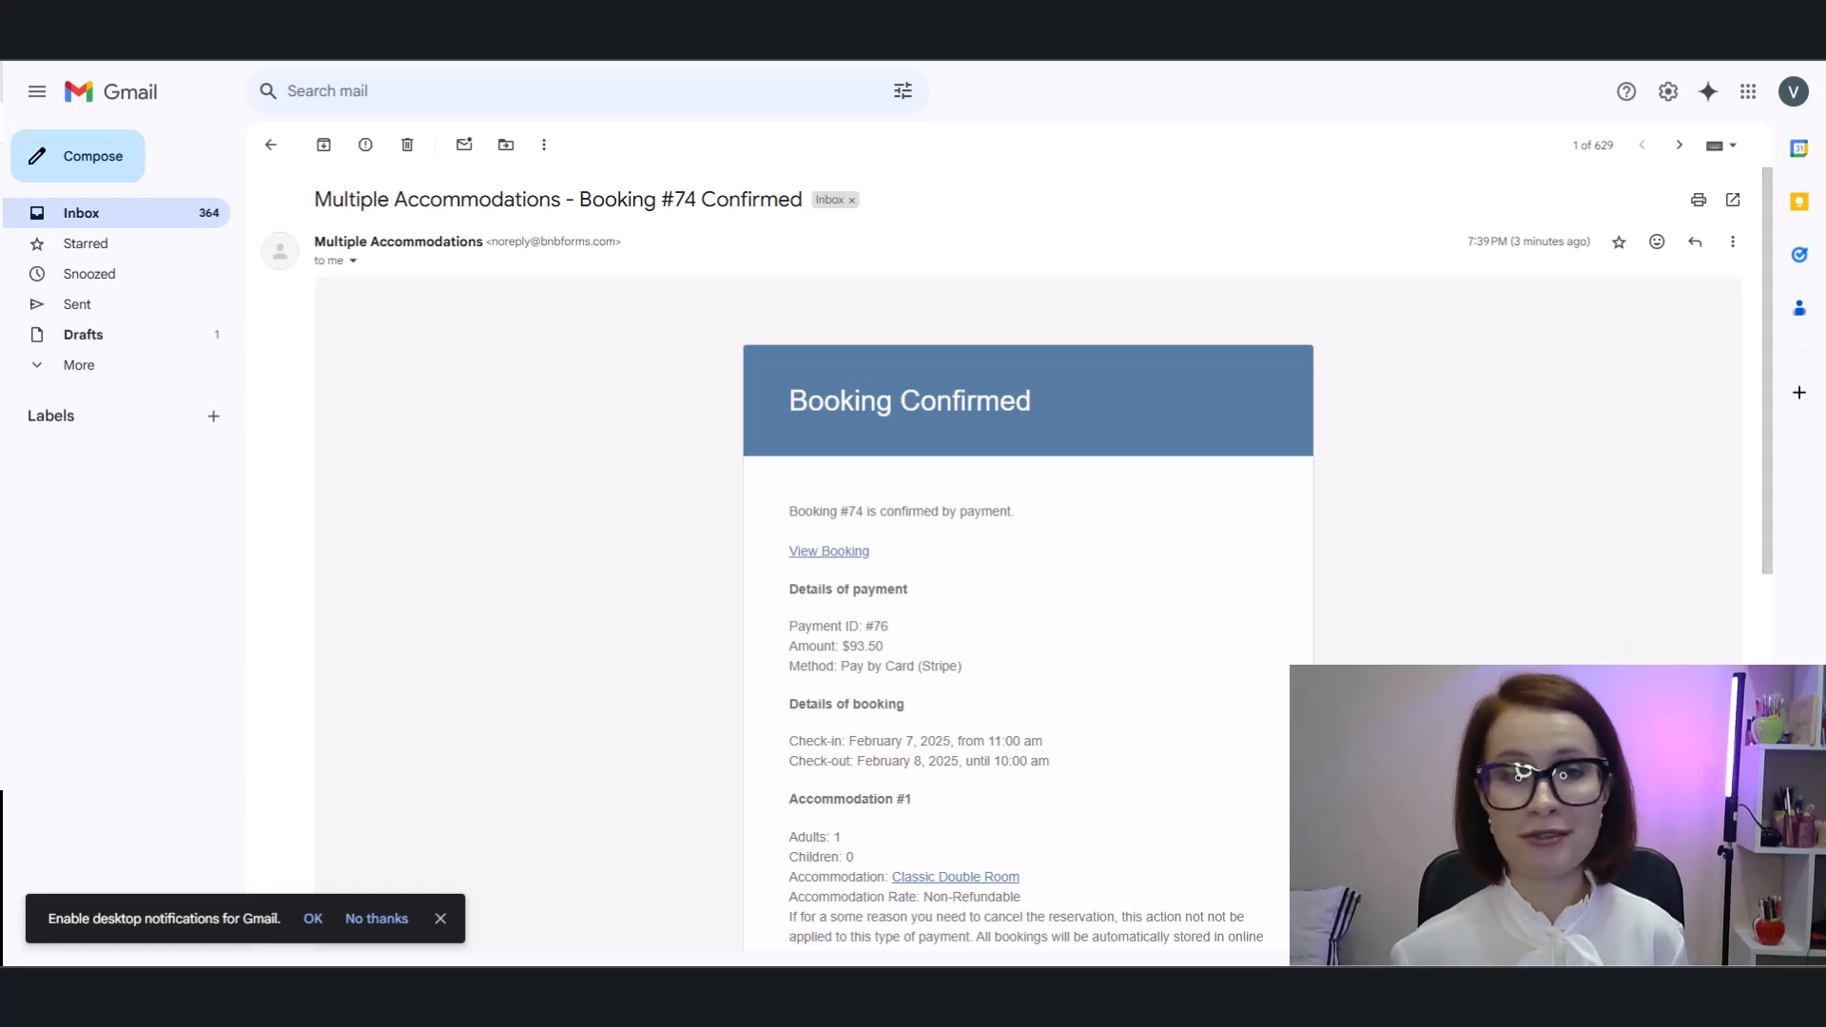
scroll(1028, 561, "down", 2)
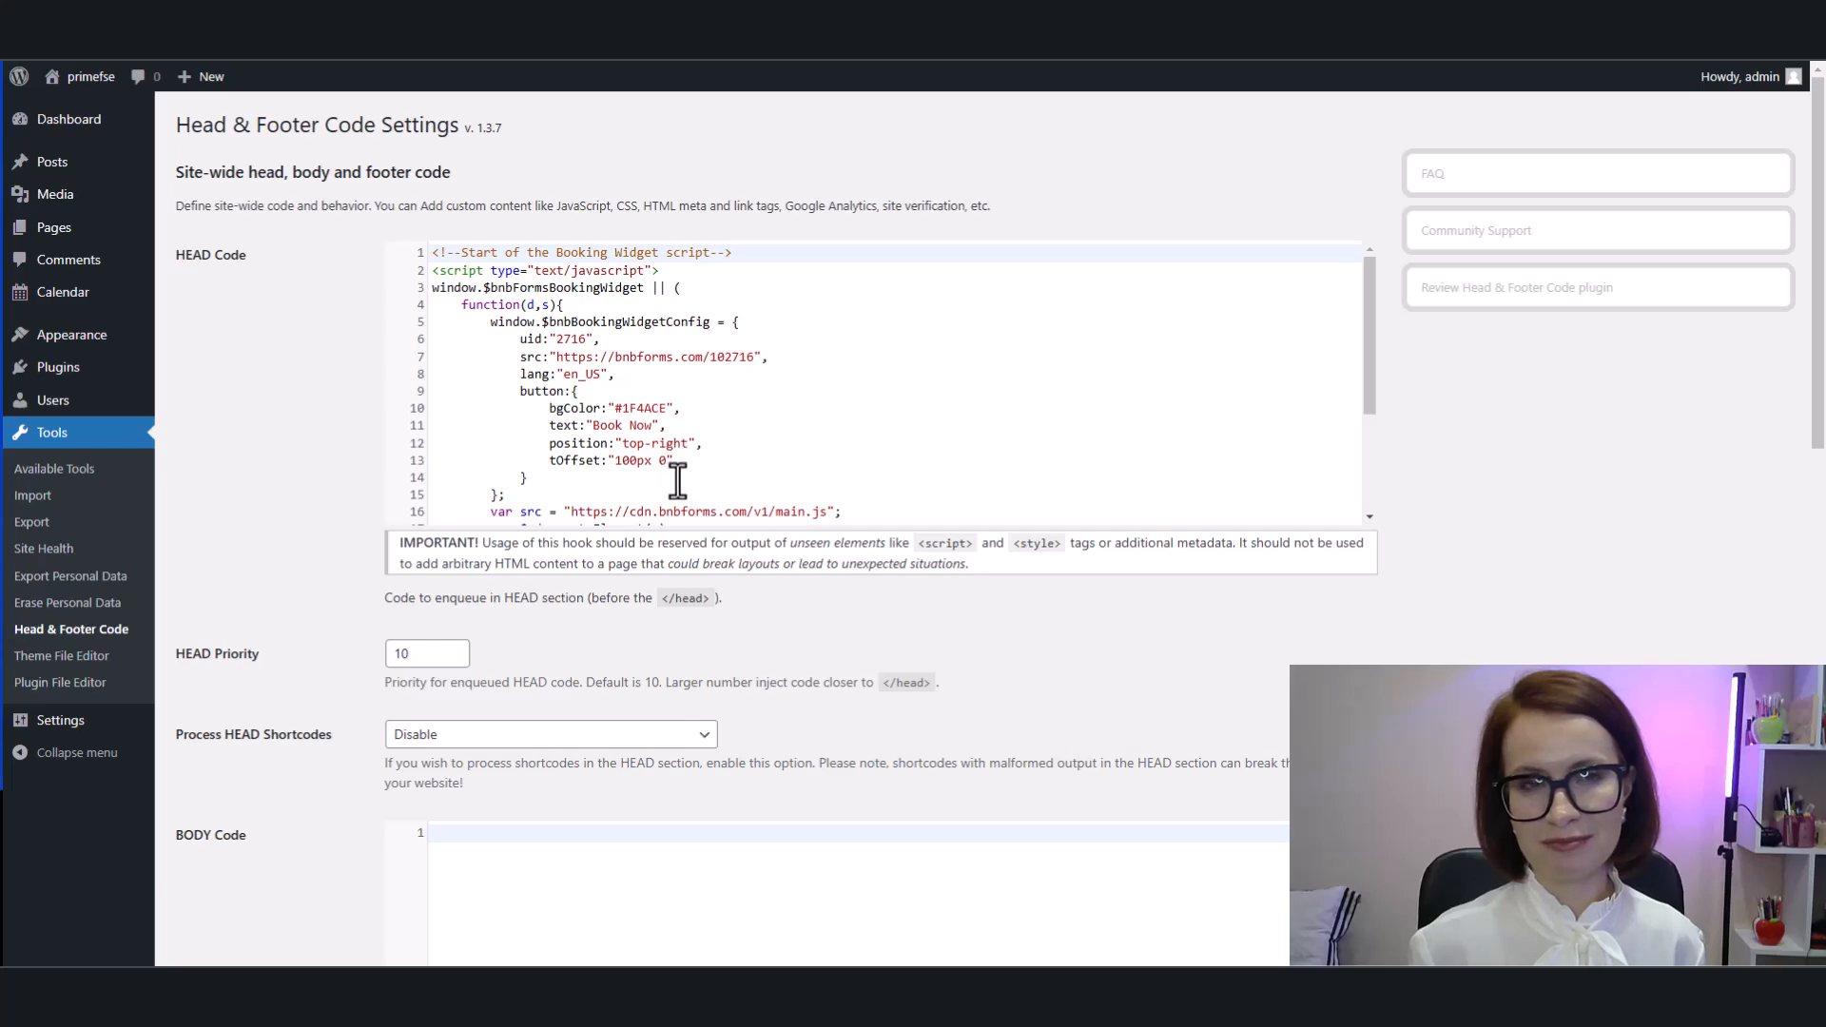
Step: Reopen the Book Now widget on the front end and pick check-in 02/02/2025 and check-out 03/02/2025
left_click(787, 48)
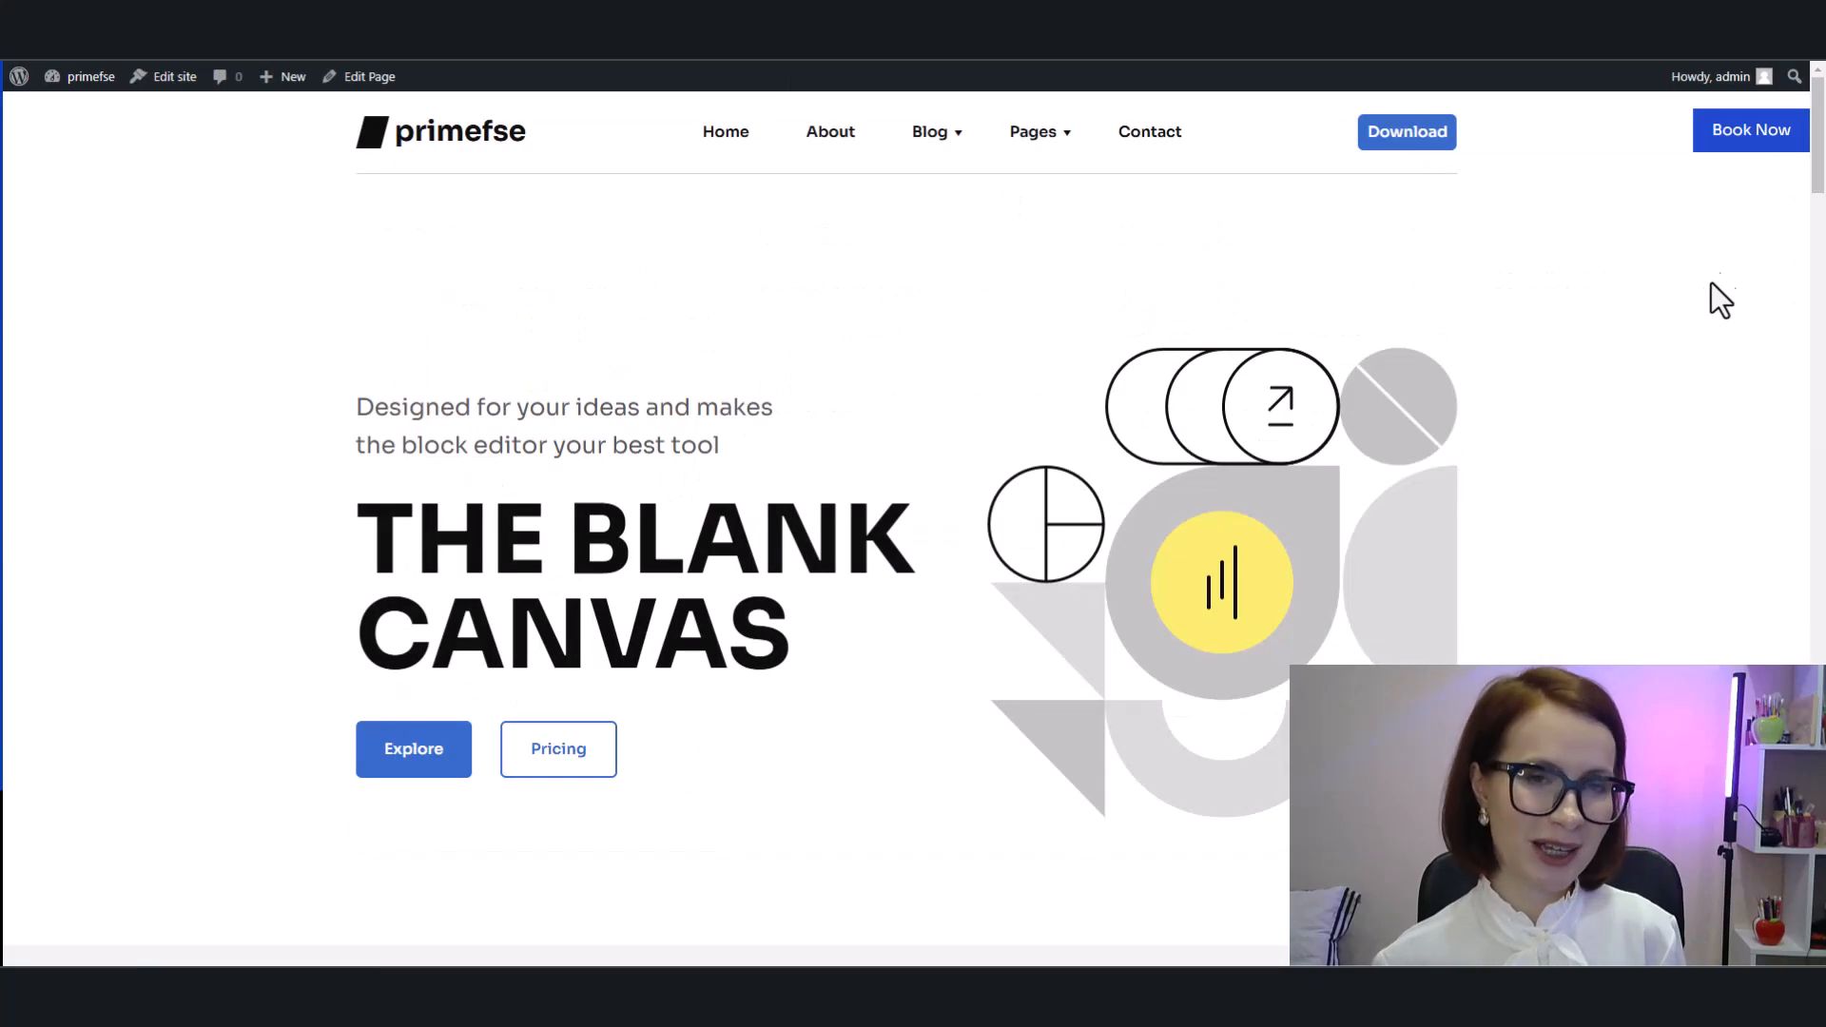
left_click(1751, 152)
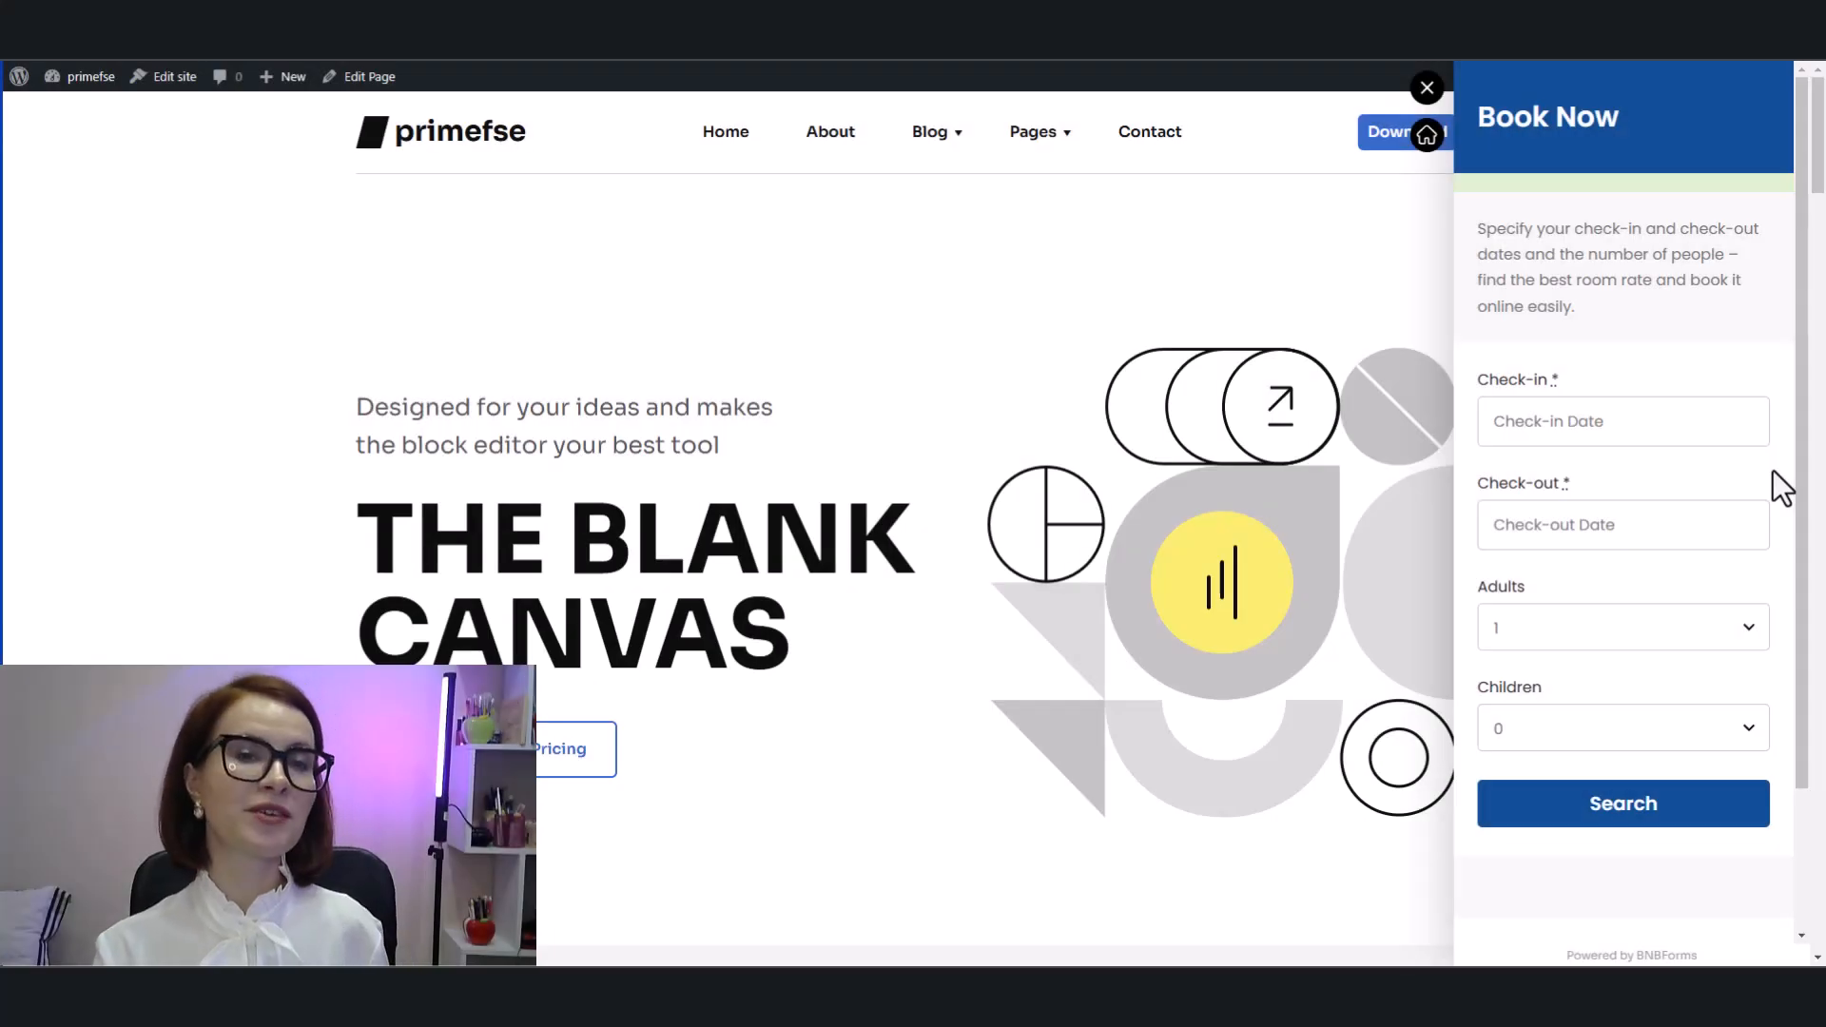
left_click(1712, 431)
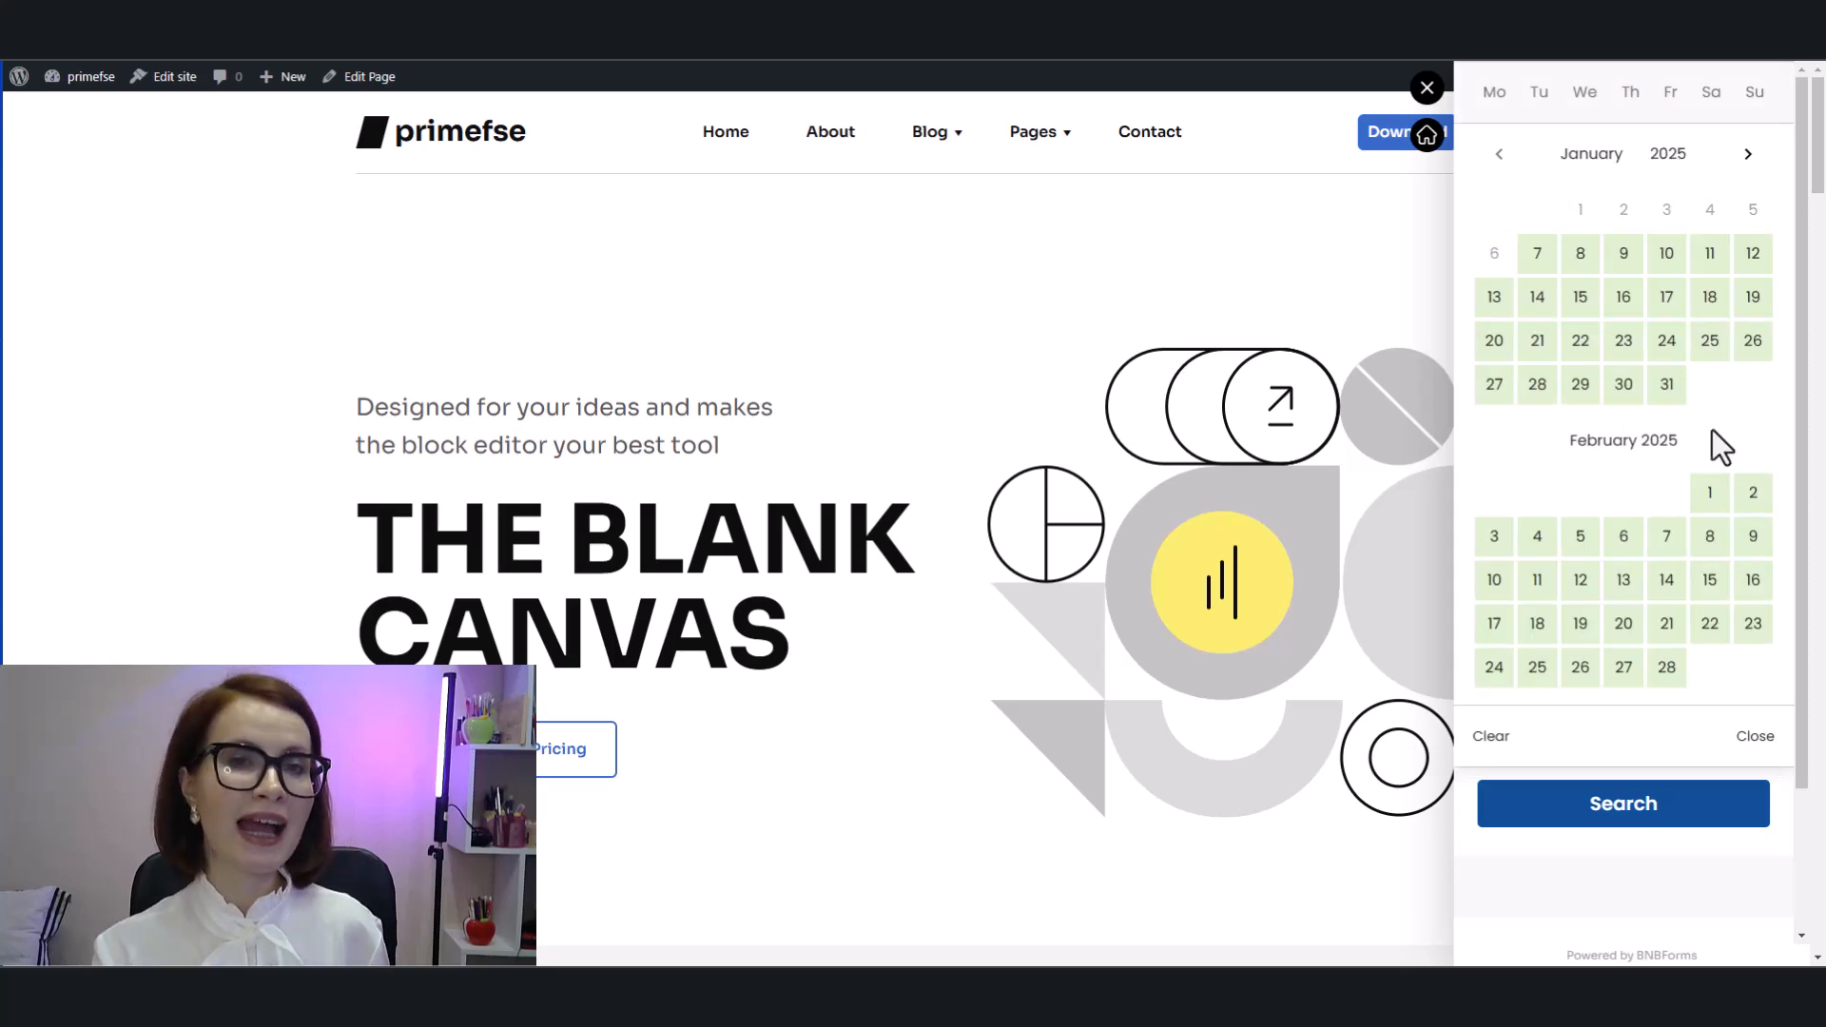
left_click(1751, 503)
scroll(1747, 503, "down", 1)
scroll(1747, 504, "down", 2)
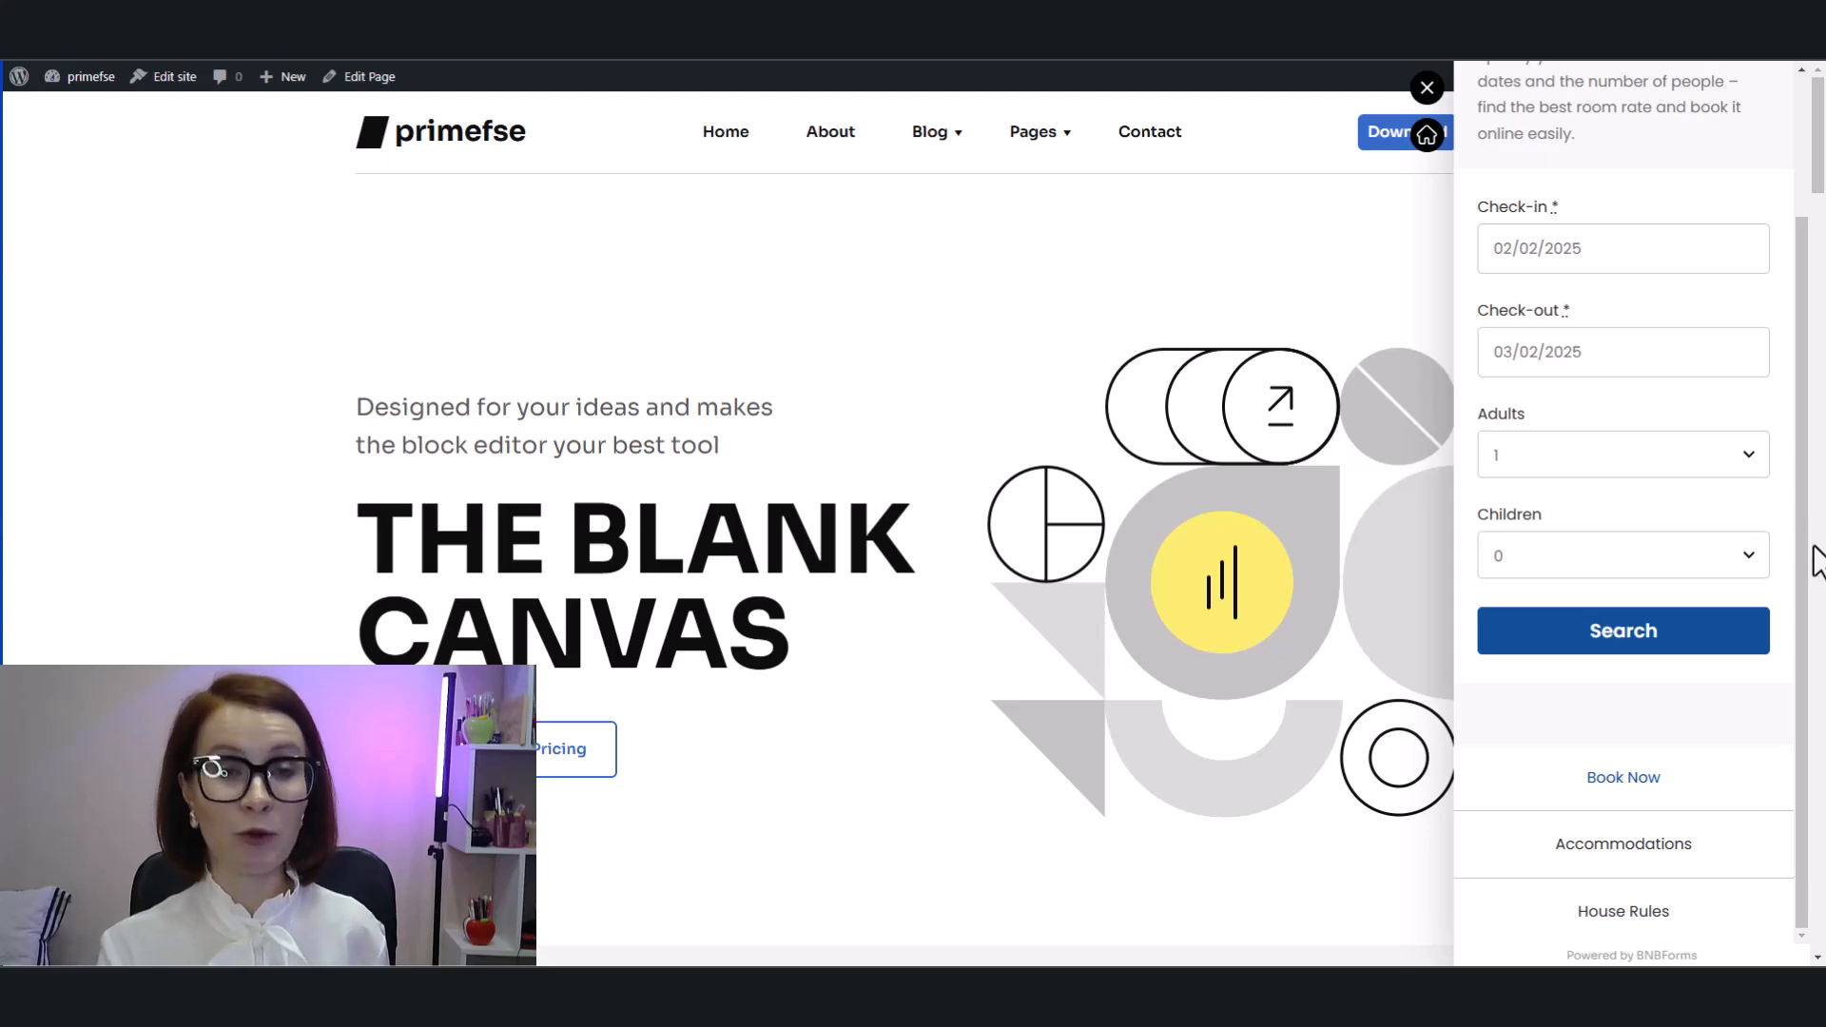
Step: Open the widget's Accommodations page and browse the listed rooms
left_click(1623, 845)
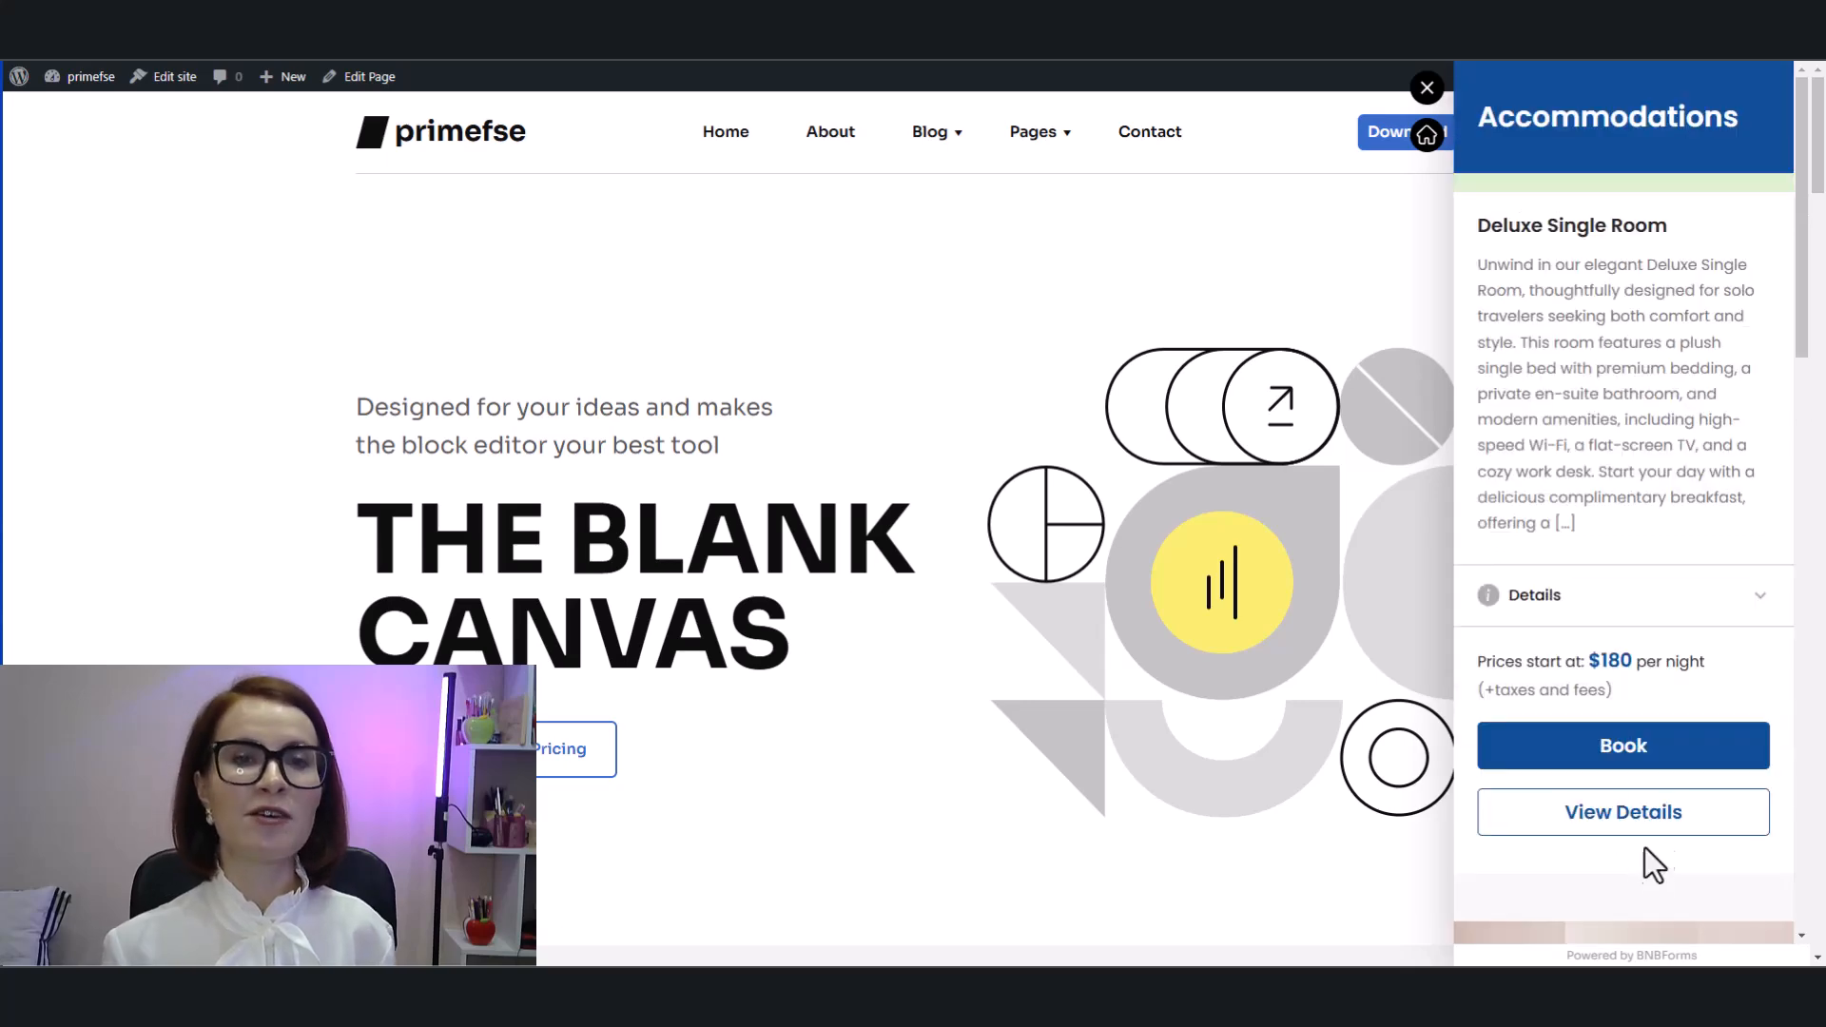
scroll(1770, 627, "down", 9)
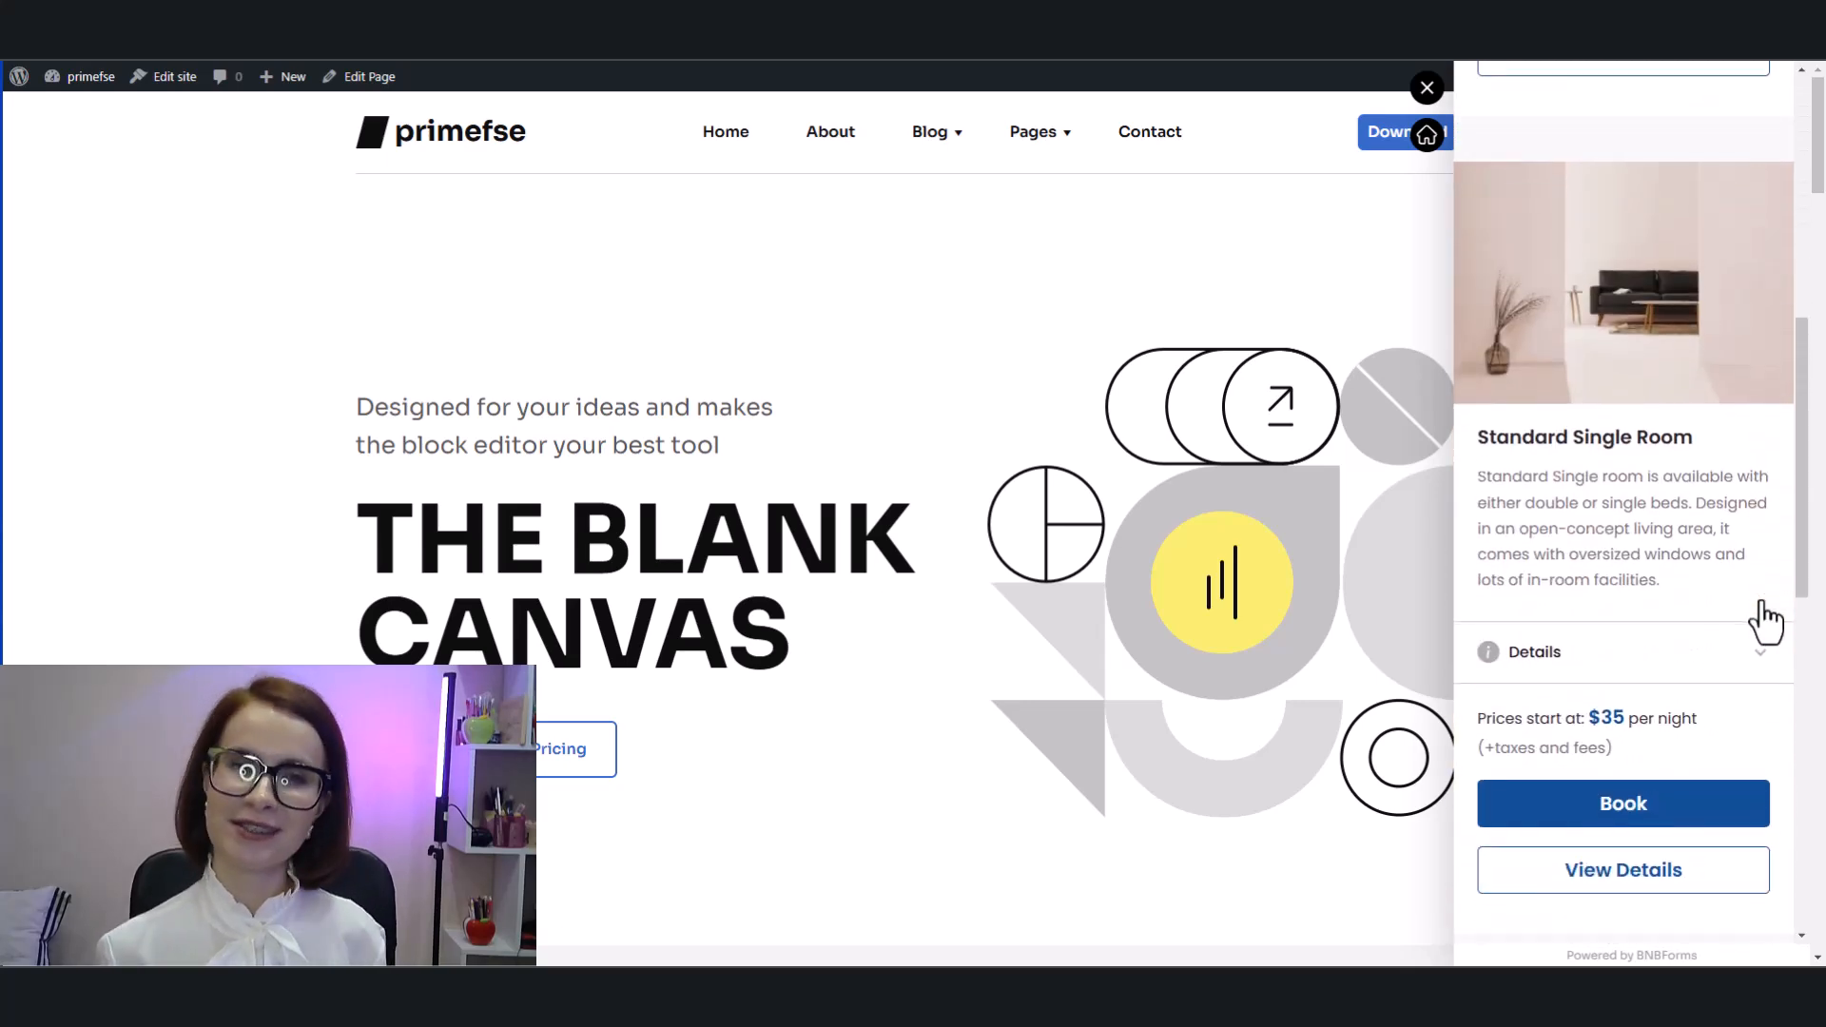
scroll(1762, 613, "down", 8)
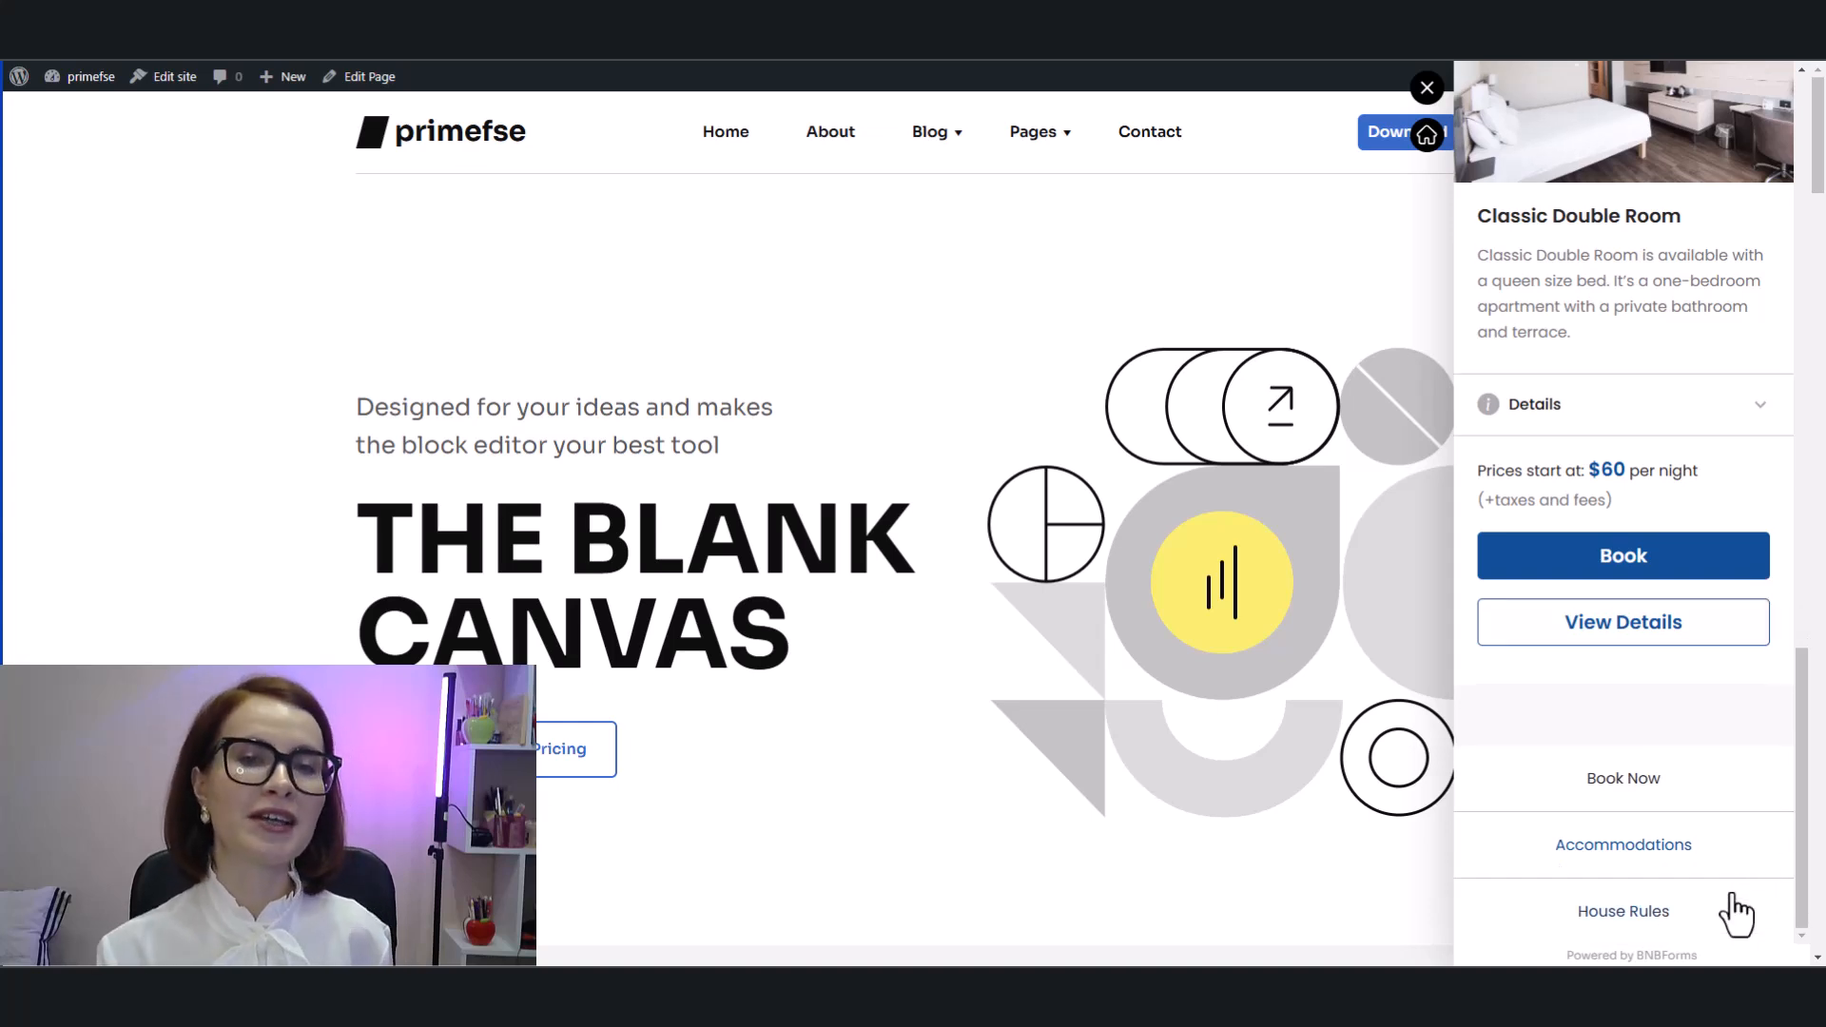
Step: Open the widget's House Rules page and read through the rules
left_click(1626, 913)
scroll(1746, 841, "down", 10)
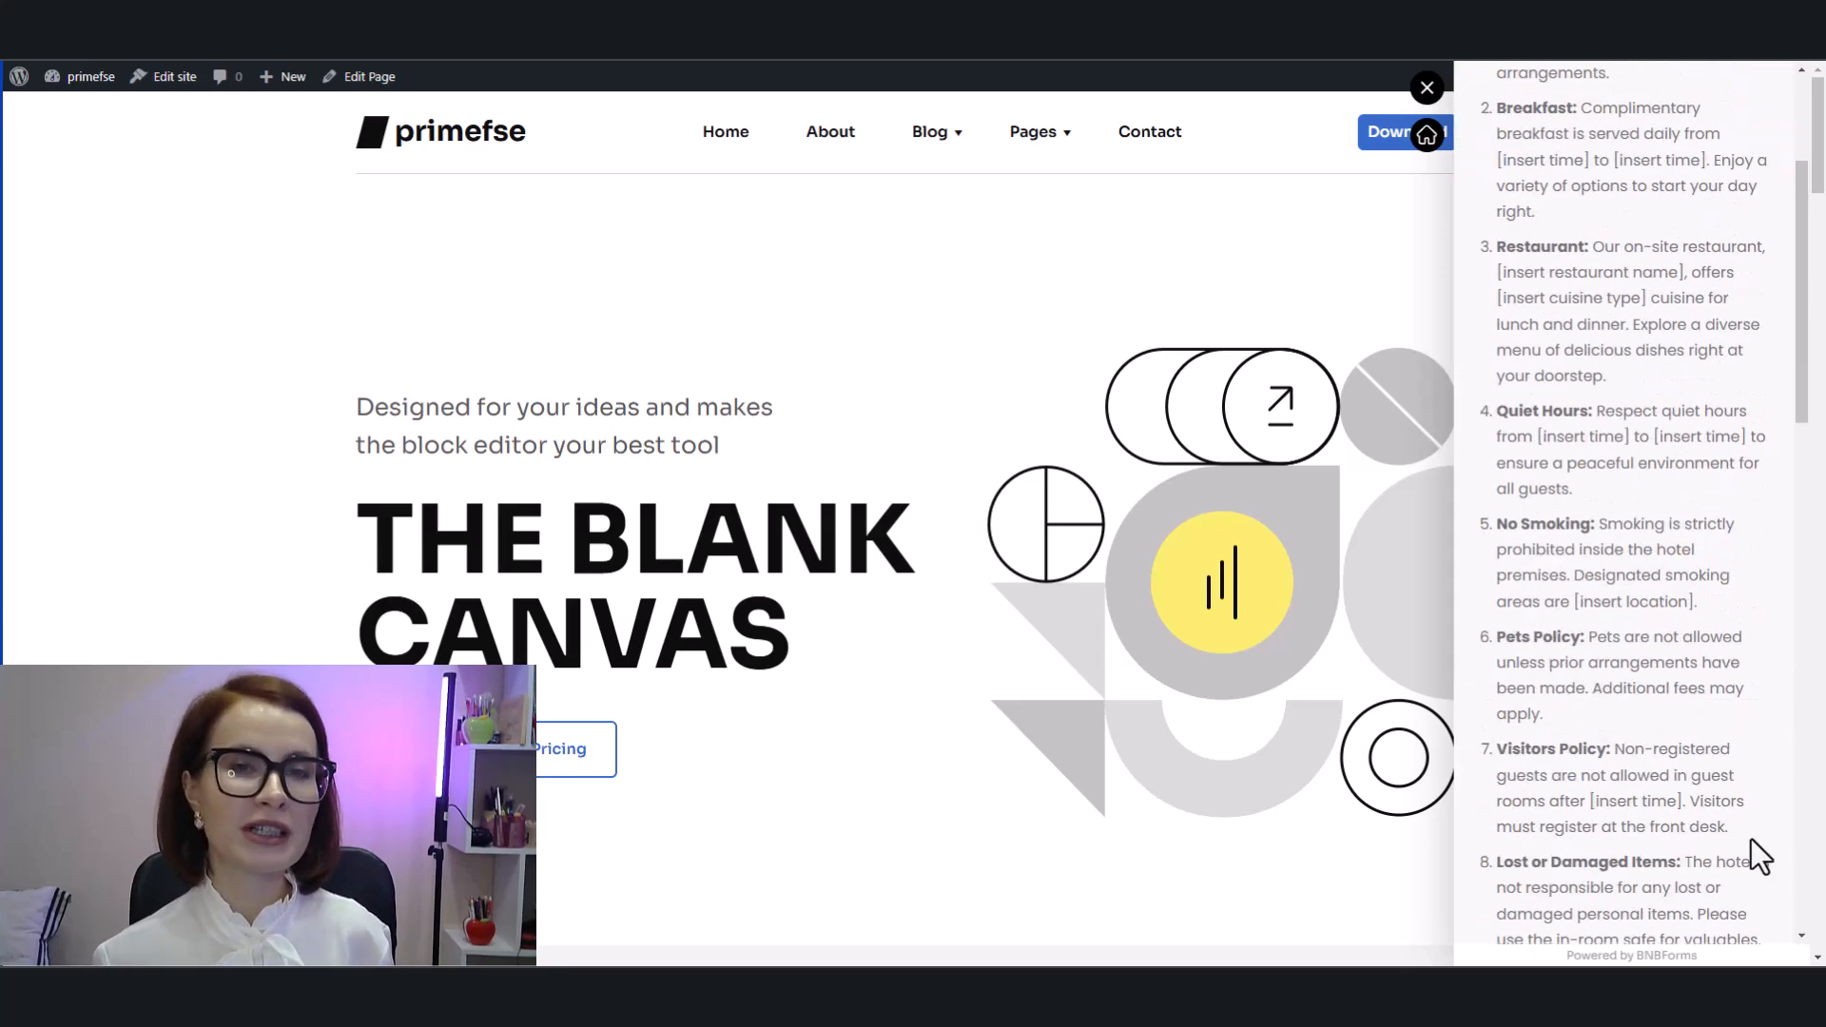
scroll(1752, 842, "down", 10)
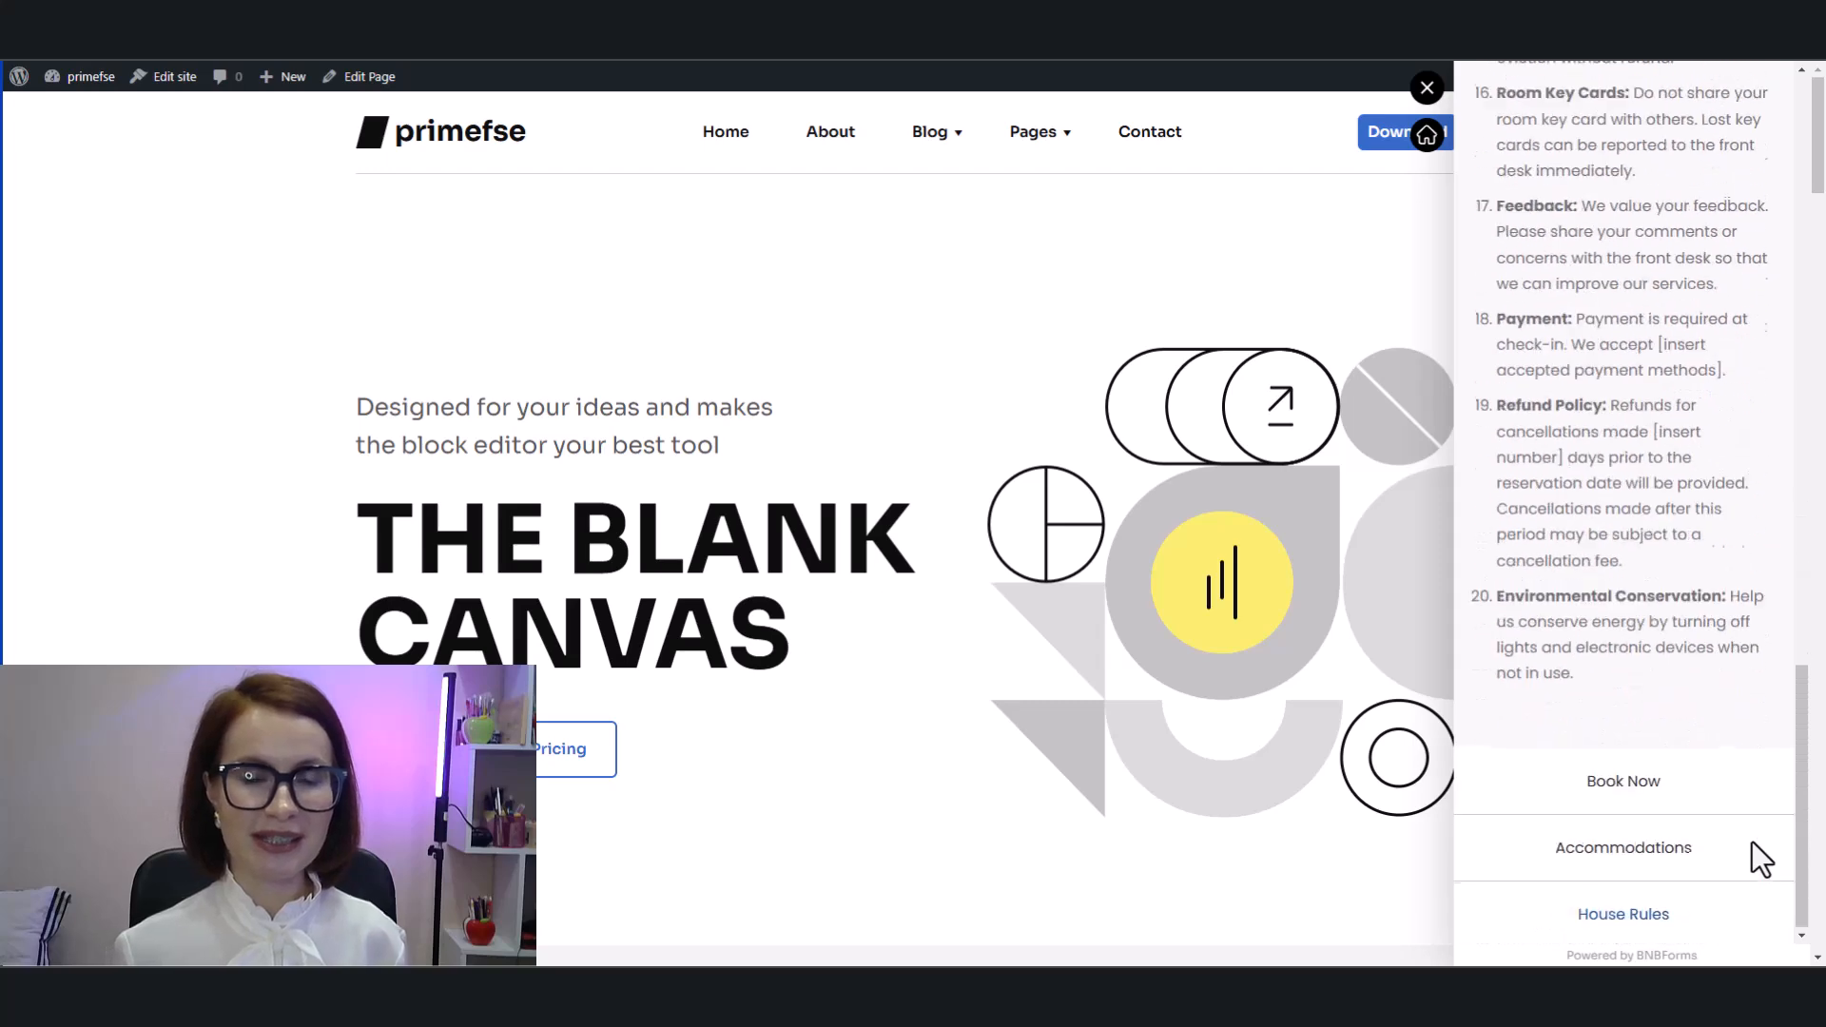